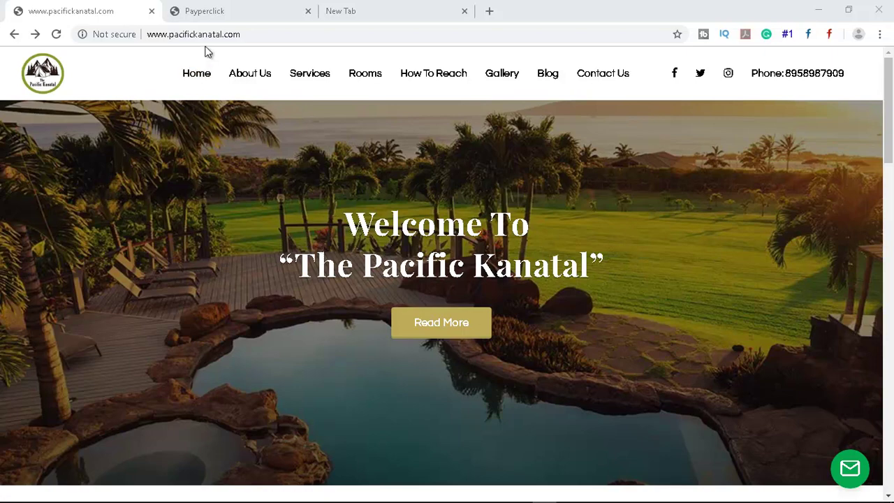
Look over the Payperclick and Pacific Kanatal home pages as example websites to advertise
click(213, 12)
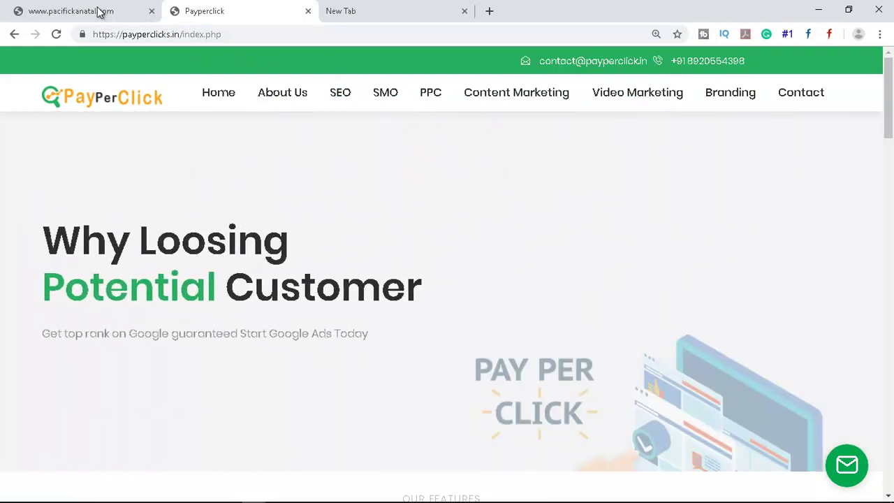
click(112, 14)
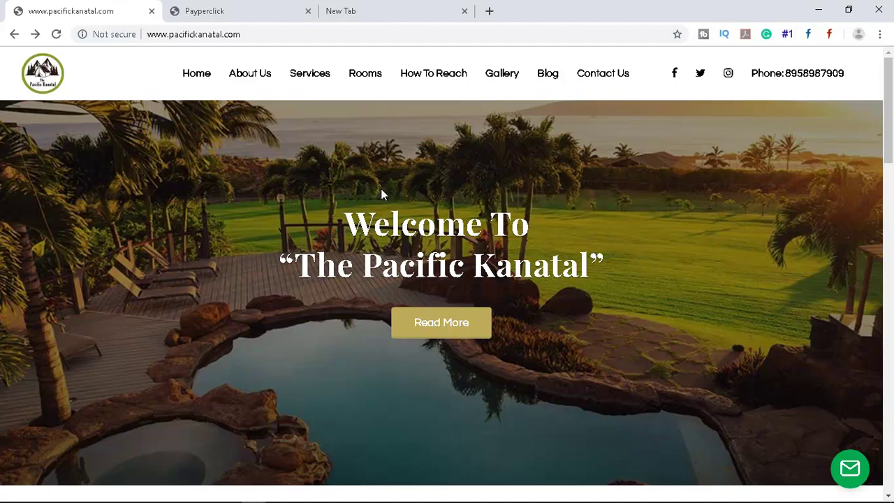
scroll(380, 192, down, 2)
scroll(381, 192, up, 2)
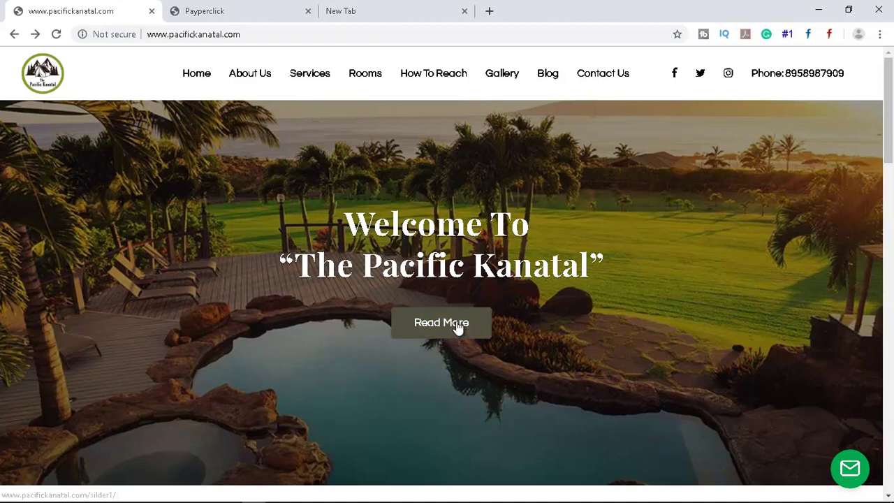
scroll(320, 208, down, 2)
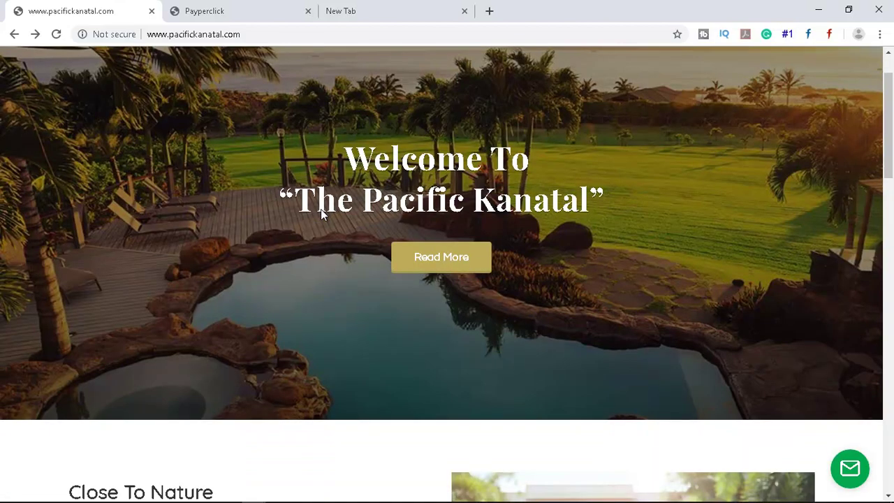
scroll(320, 208, up, 2)
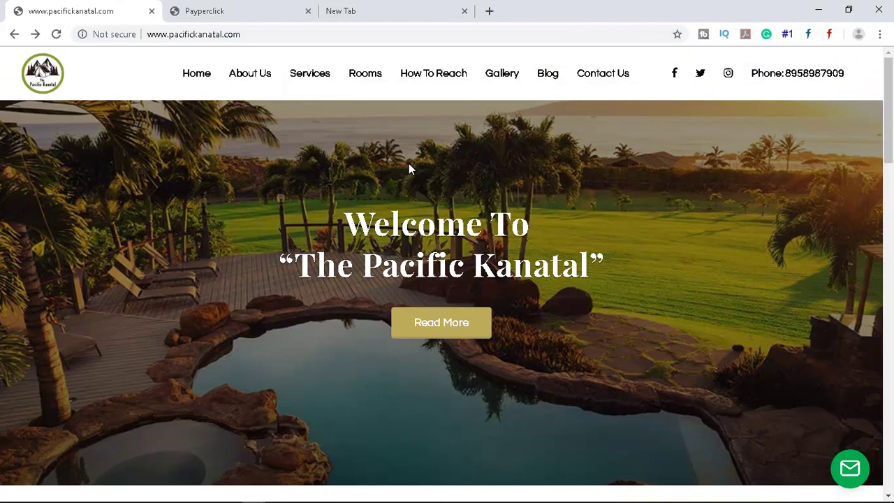
Open ads.google.com in the empty browser tab
click(363, 10)
click(301, 34)
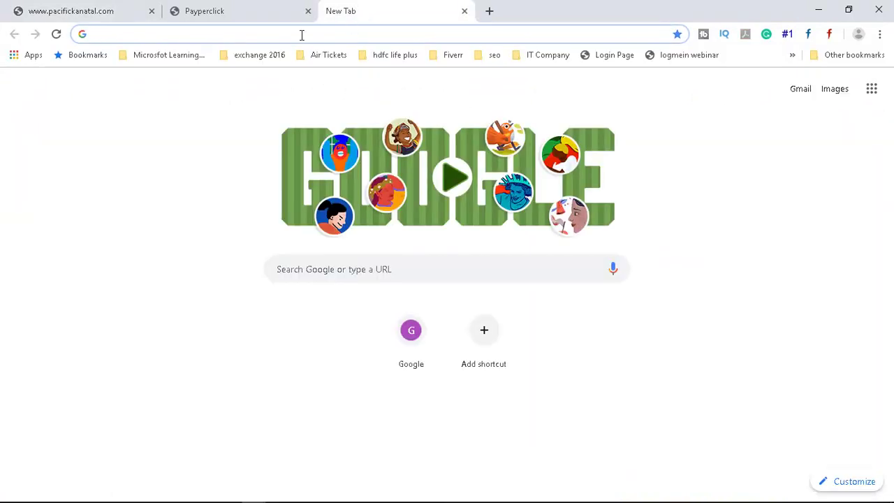
text(a)
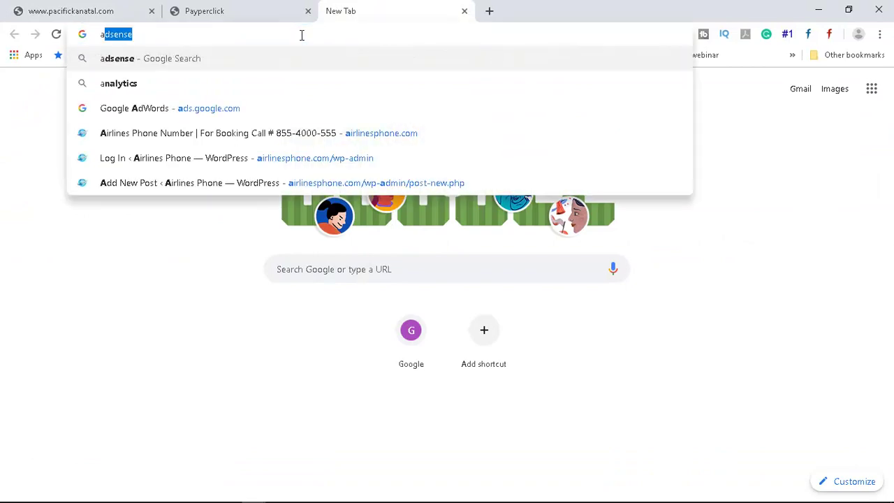
text(ds.g)
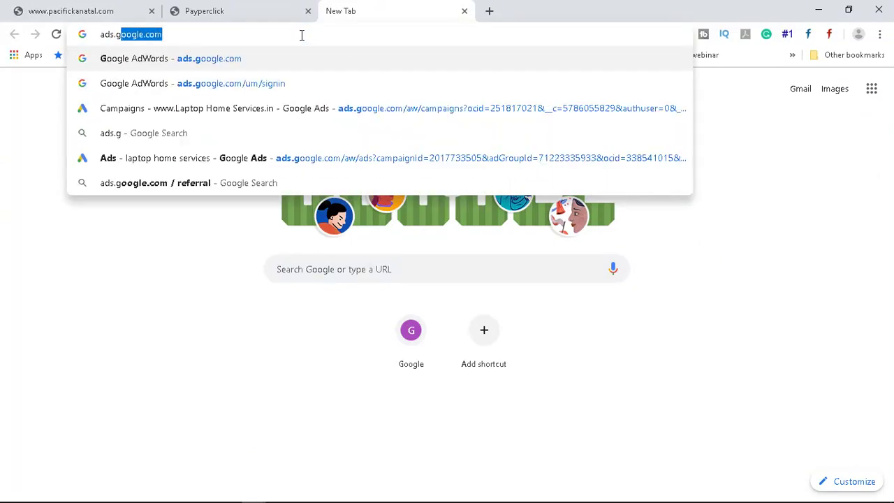
key(Return)
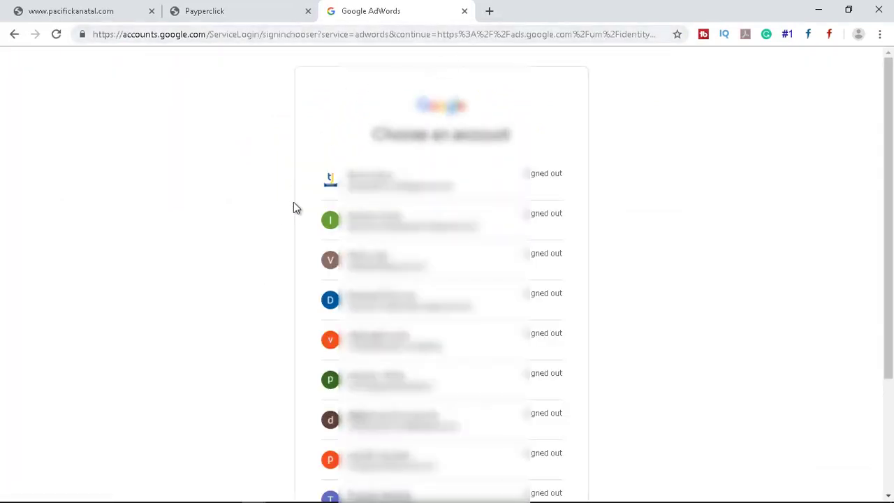
Choose the Pacific Kanatal Google account and sign in with the account password
scroll(294, 203, down, 2)
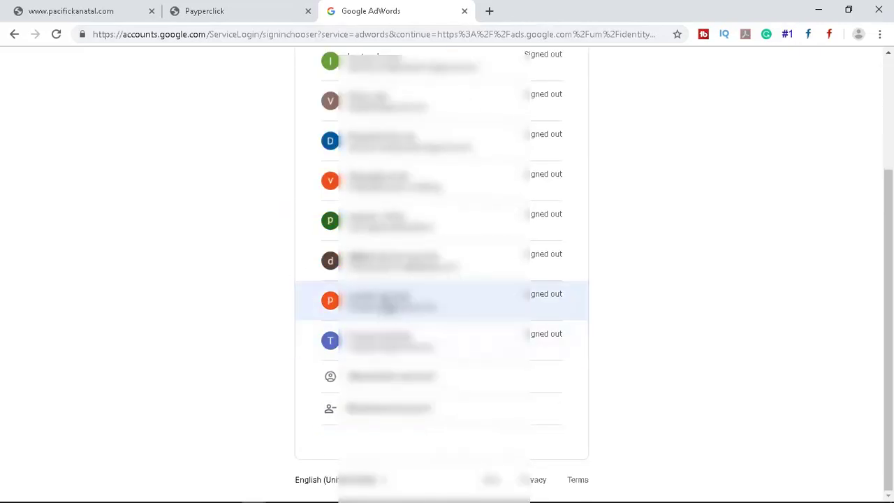
click(386, 304)
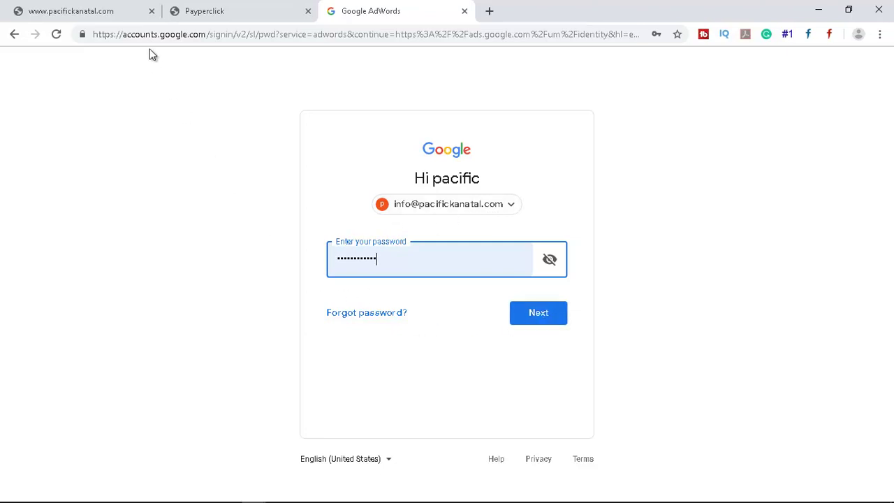
click(532, 321)
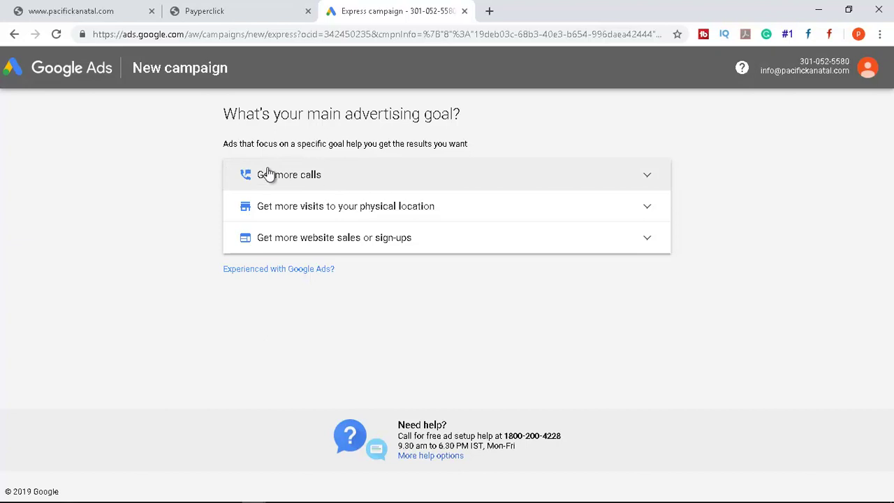
Review the details of the "Get more calls" advertising goal without picking it
click(377, 181)
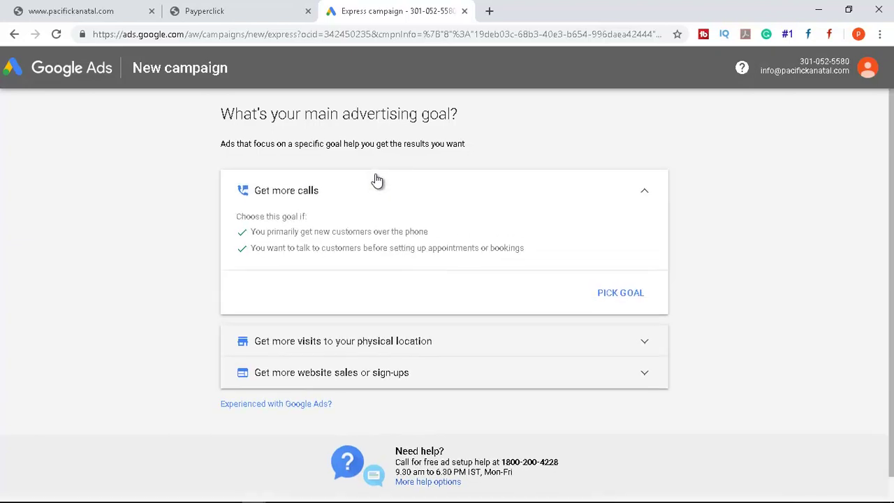
scroll(341, 209, down, 2)
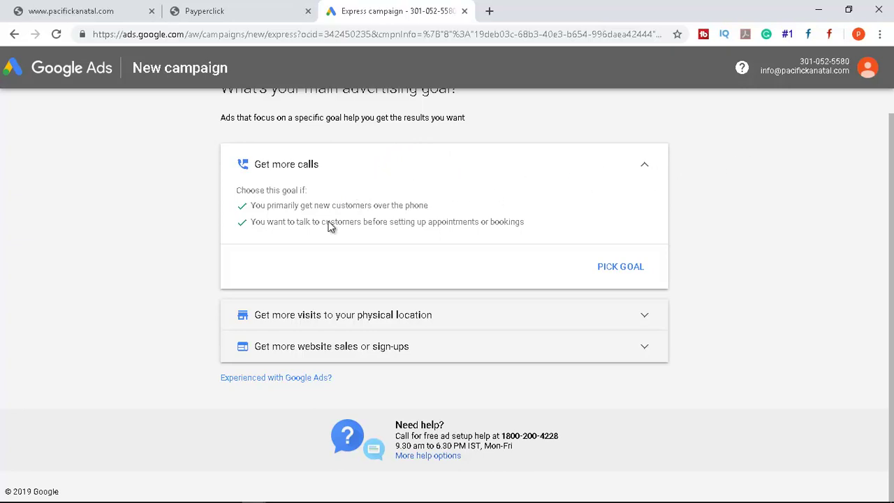
scroll(147, 340, up, 1)
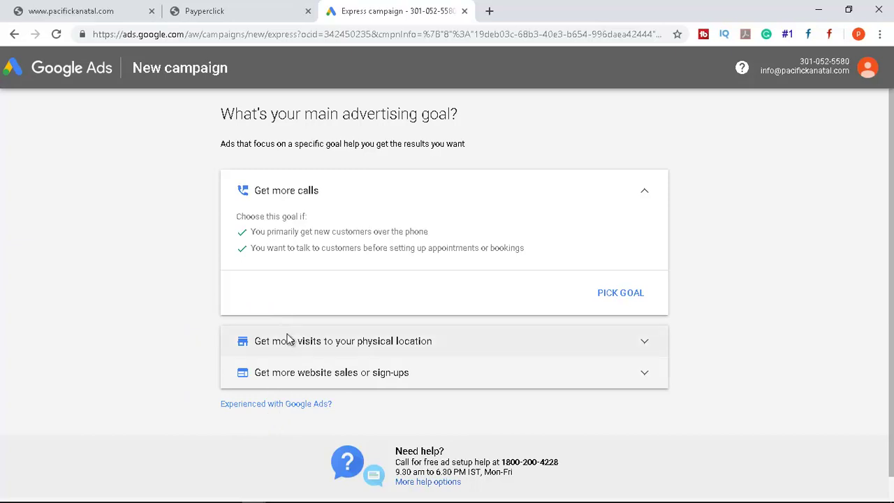
click(638, 200)
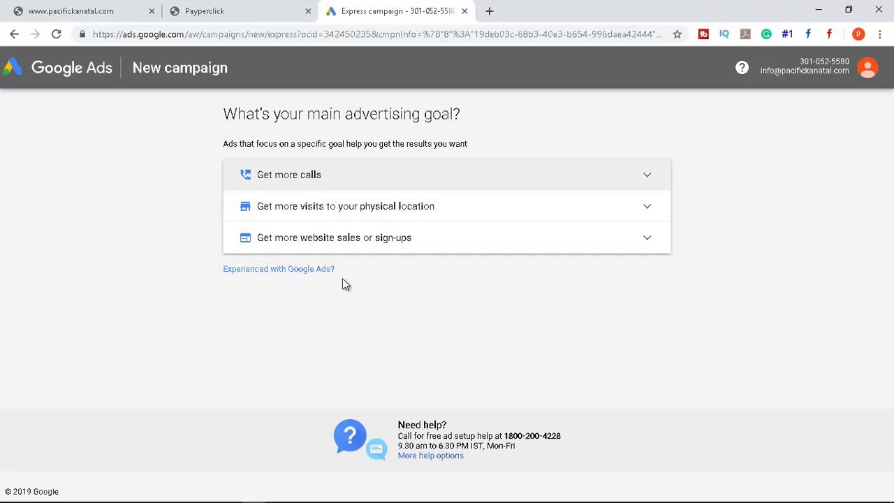
Switch to the setup for people experienced with Google Ads and choose Search as the campaign type
click(278, 272)
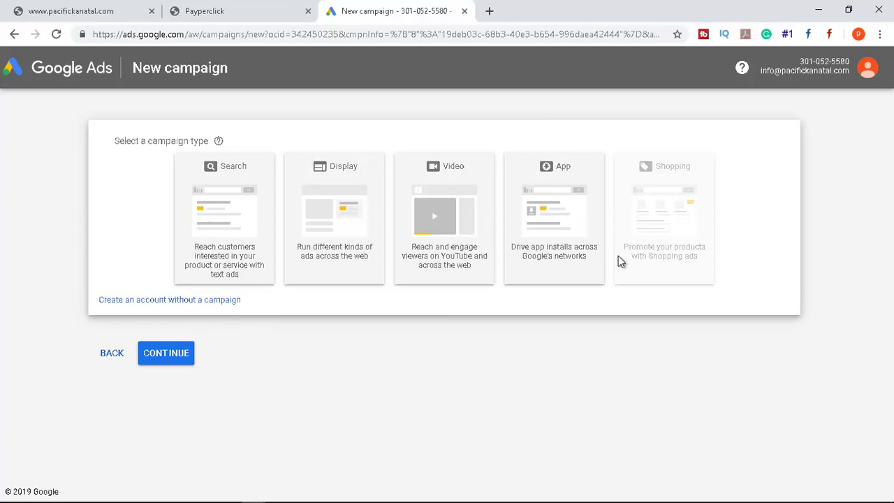
mouse_move(652, 224)
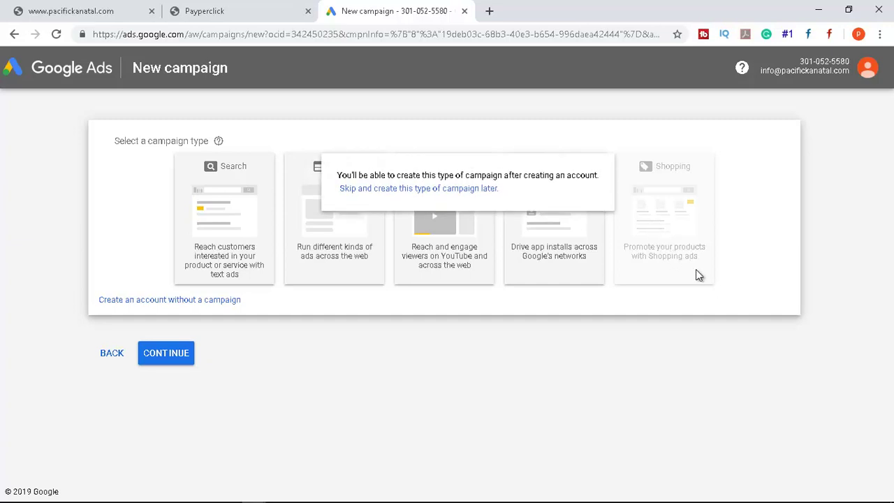
mouse_move(676, 244)
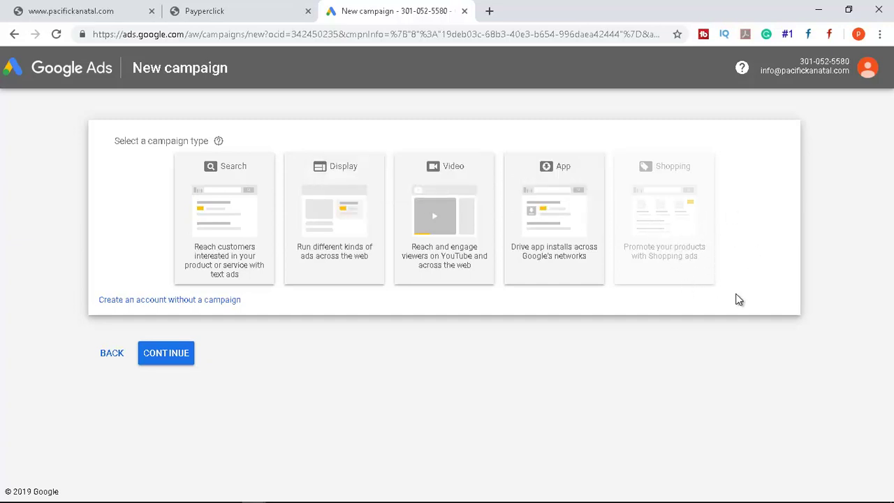
mouse_move(667, 207)
click(224, 227)
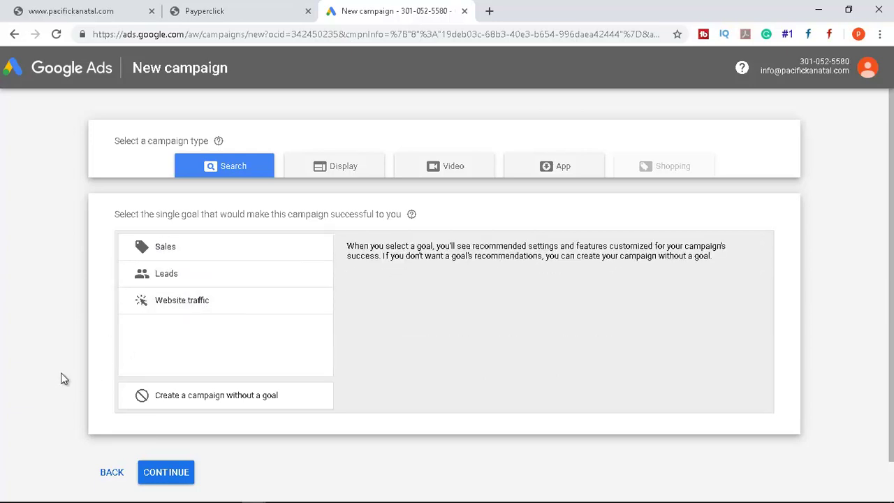
Choose to create the campaign without a goal and select Website visits and Phone calls as the desired results
click(192, 404)
scroll(257, 364, down, 3)
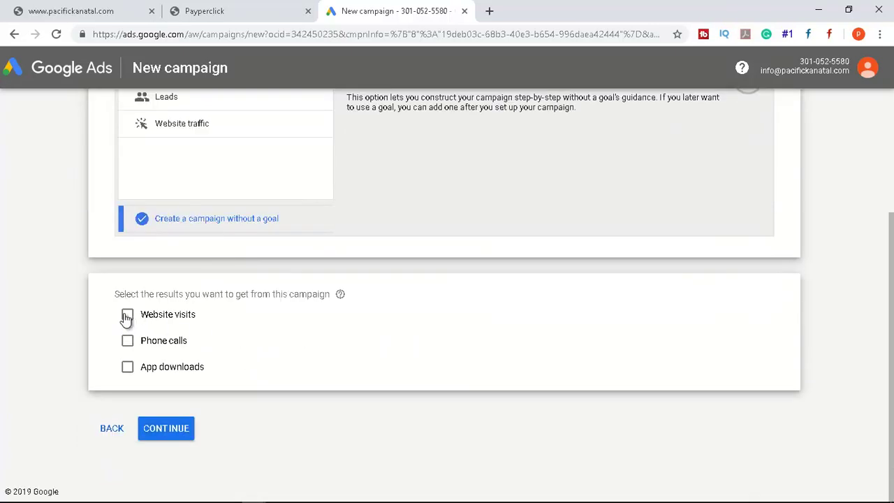
click(127, 315)
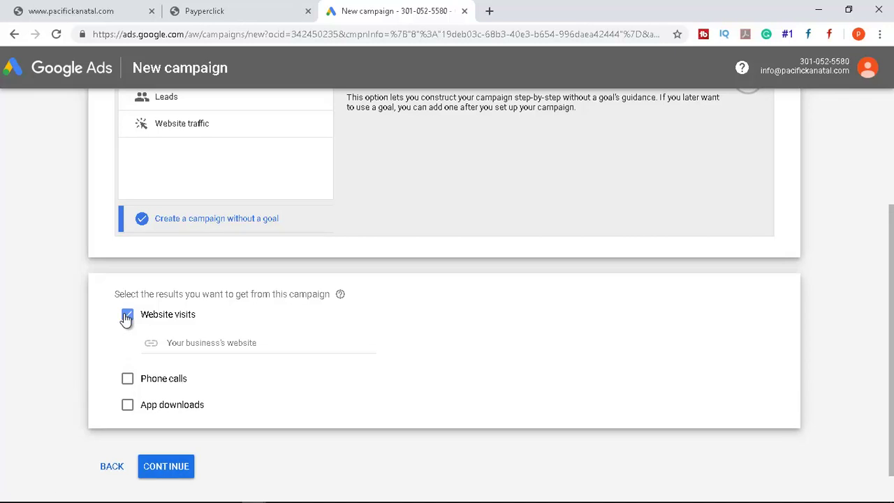
click(127, 379)
scroll(218, 363, down, 2)
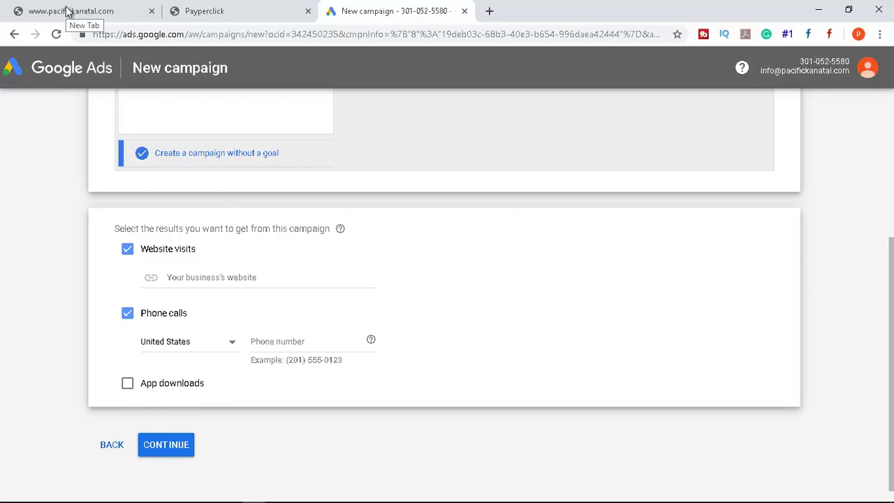
click(166, 36)
right_click(166, 40)
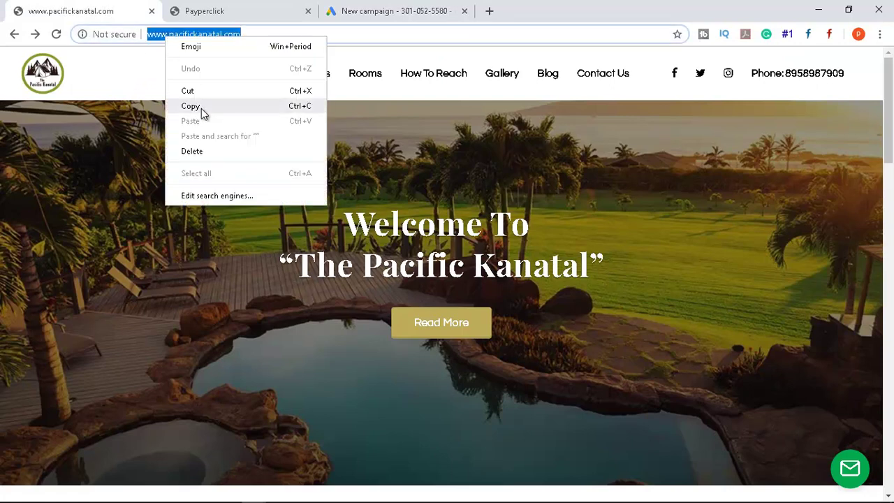
click(202, 107)
click(386, 12)
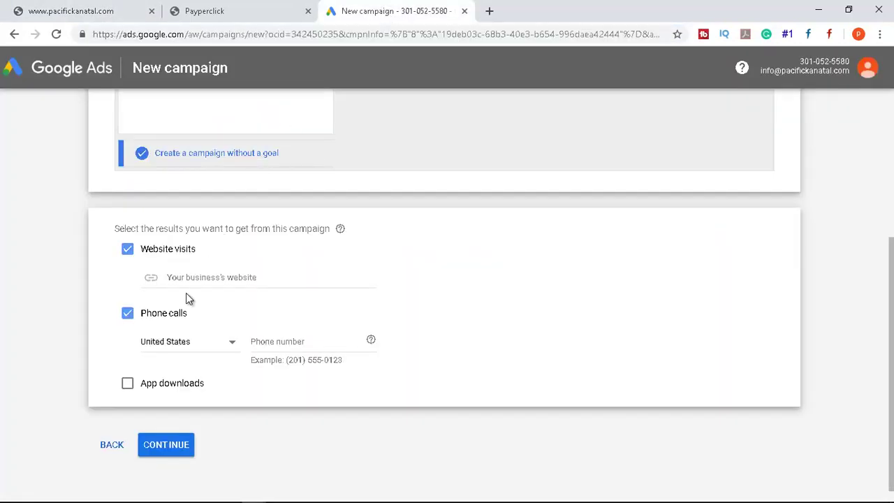
click(174, 277)
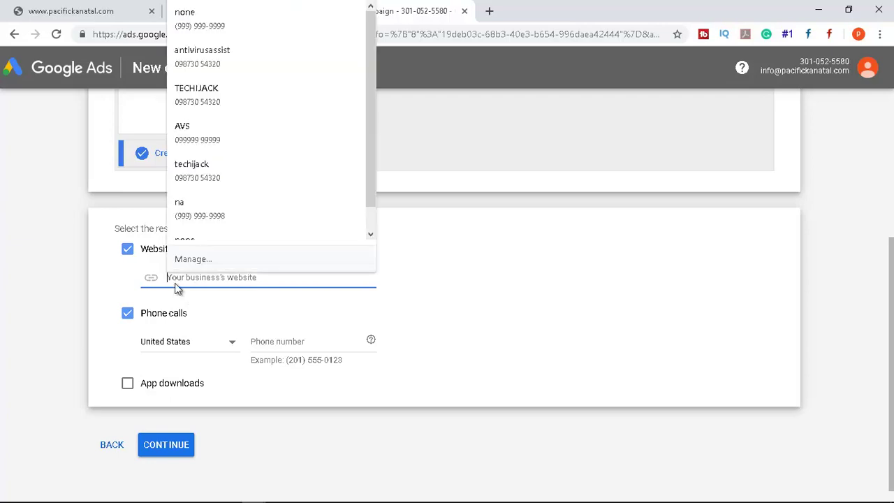
key(ctrl+v)
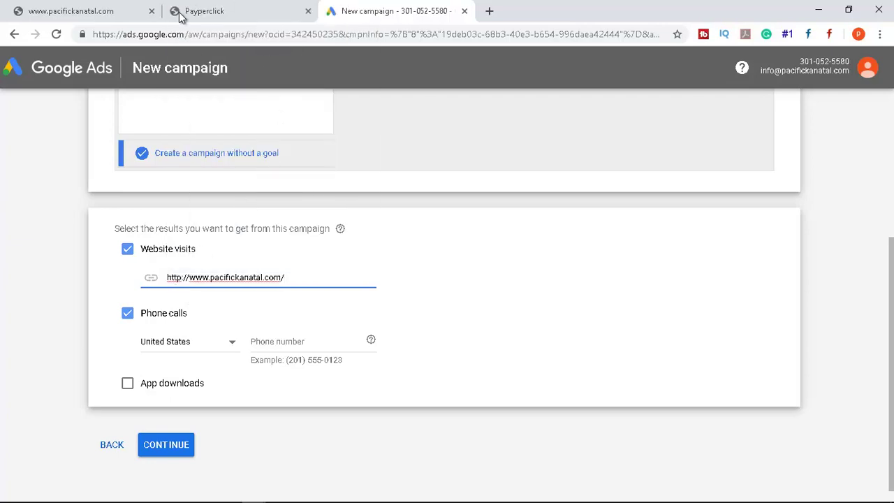
Copy the phone number from the Pacific Kanatal site's header and return to the new campaign form
click(110, 8)
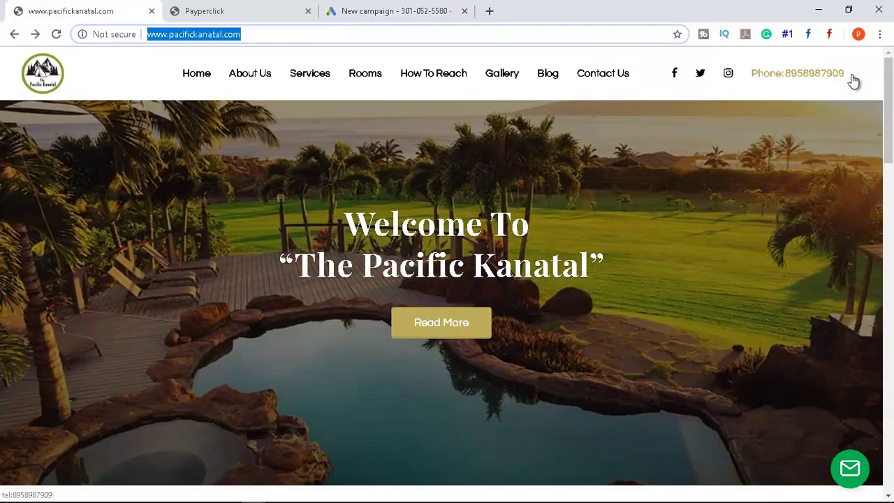
drag(858, 73, 787, 78)
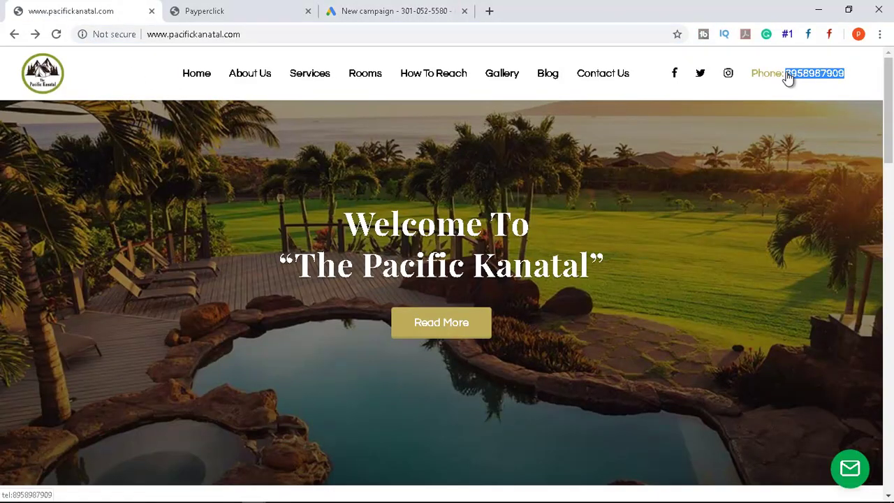
right_click(787, 78)
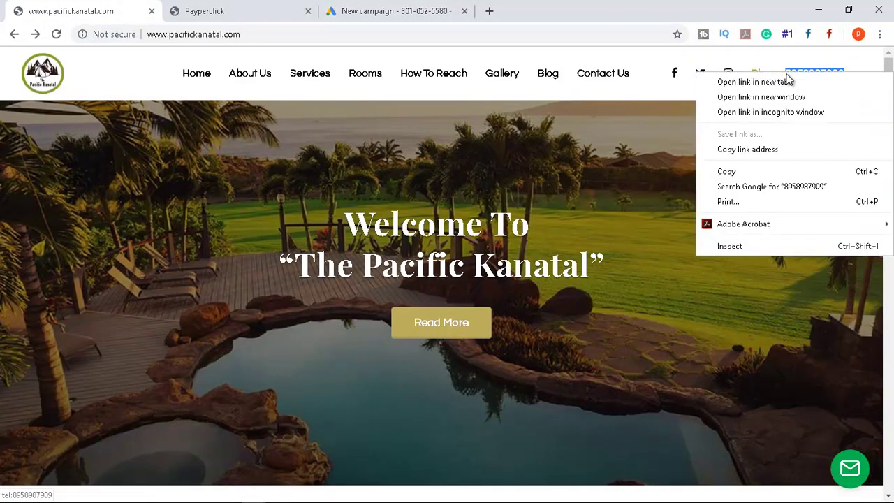
click(730, 173)
click(241, 9)
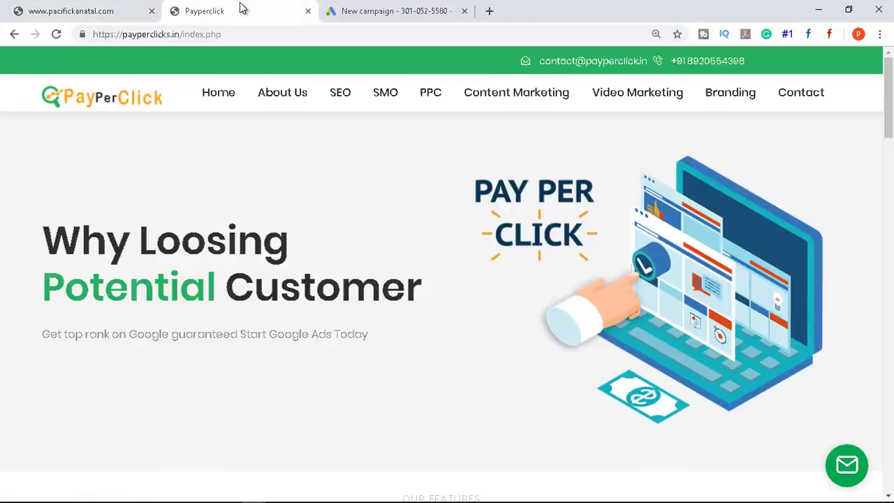
click(358, 8)
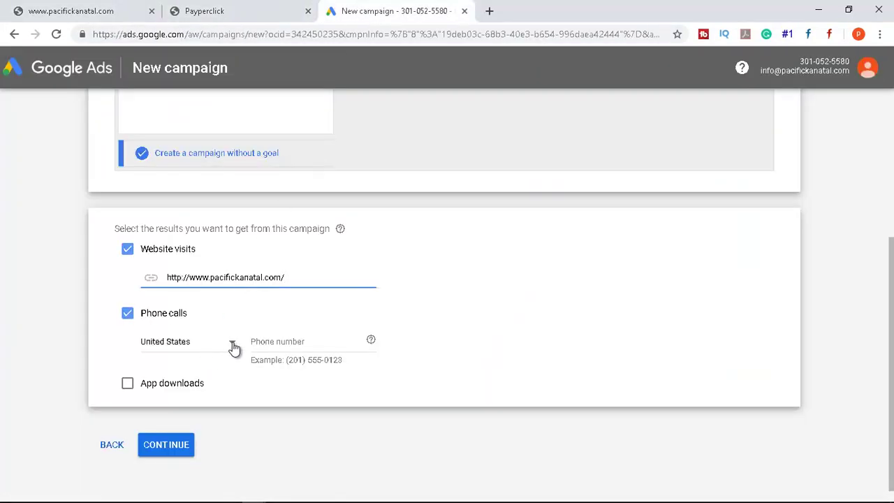
Set the country for the phone calls number to India
click(234, 347)
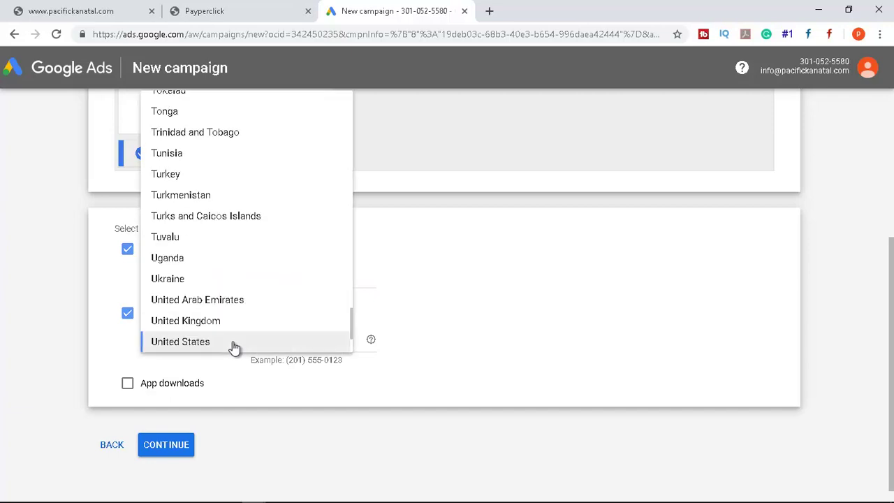
scroll(234, 347, up, 20)
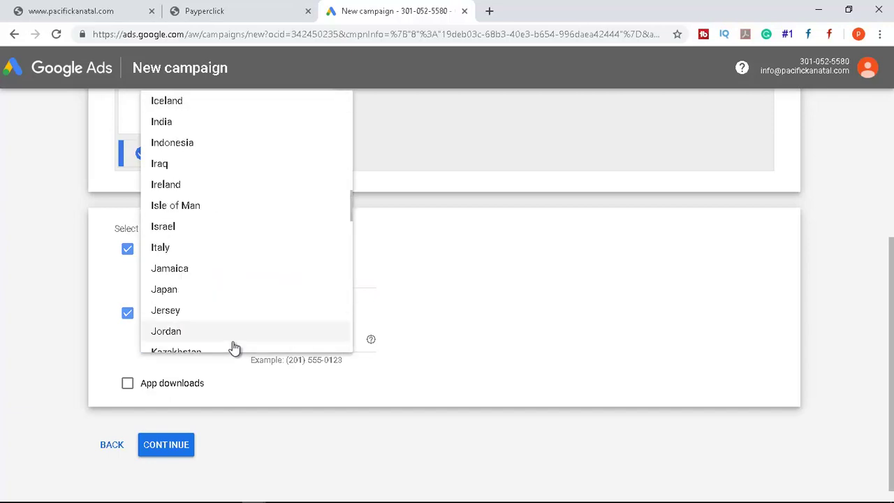
click(176, 125)
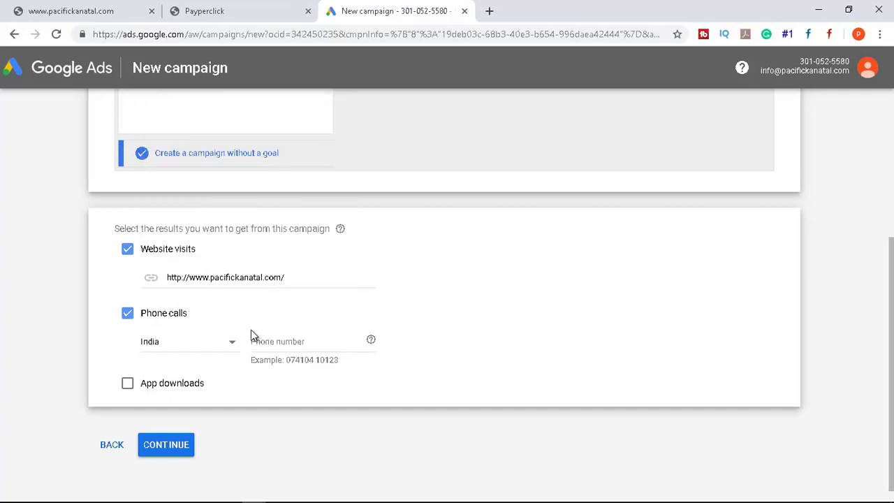
Enter the business's copied phone number for phone calls and continue to the campaign settings
click(284, 342)
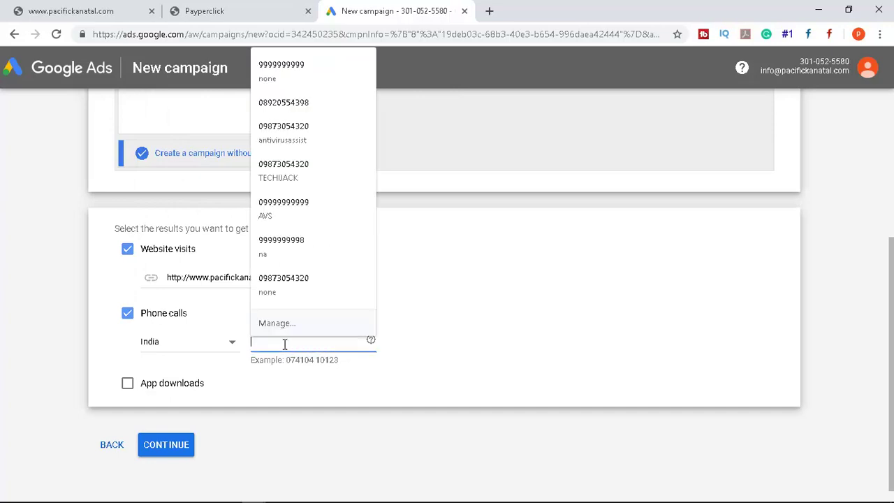
key(ctrl+v)
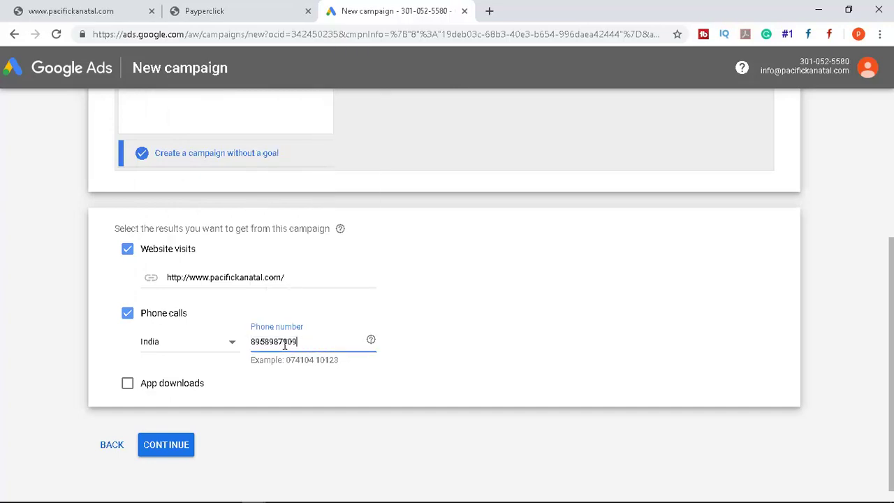
click(176, 453)
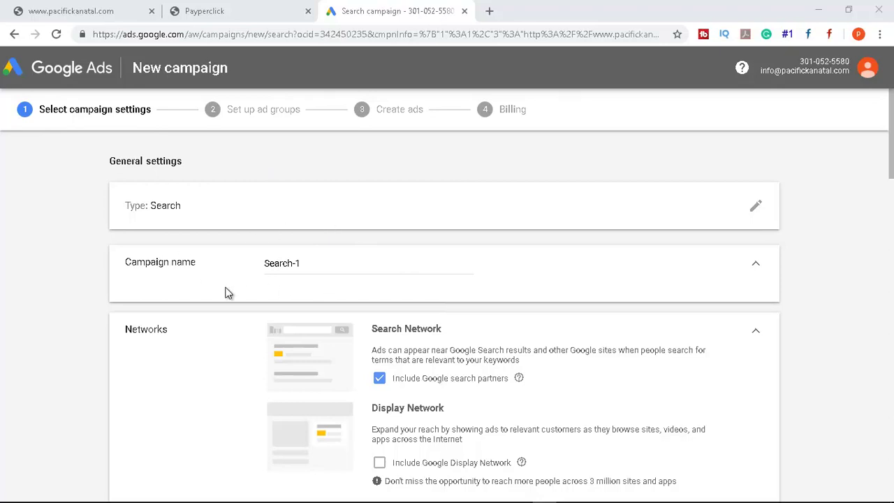
Name the campaign Pacific kanatal
triple_click(288, 264)
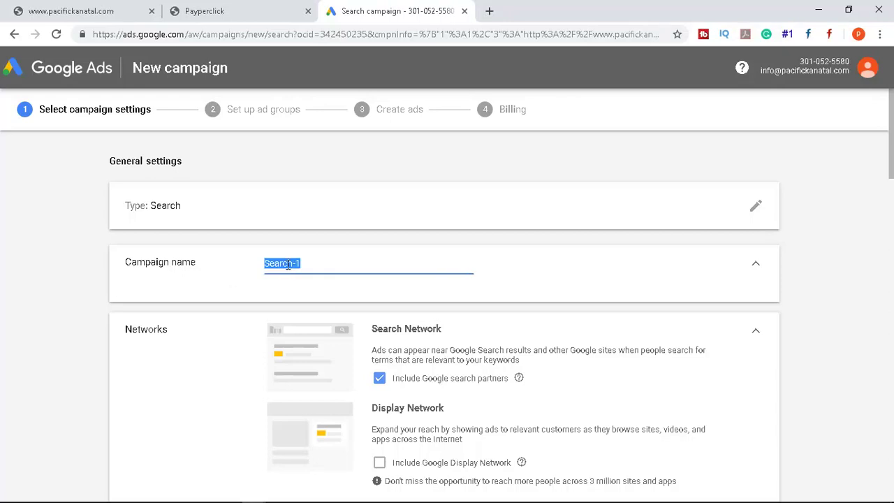
text(Paci)
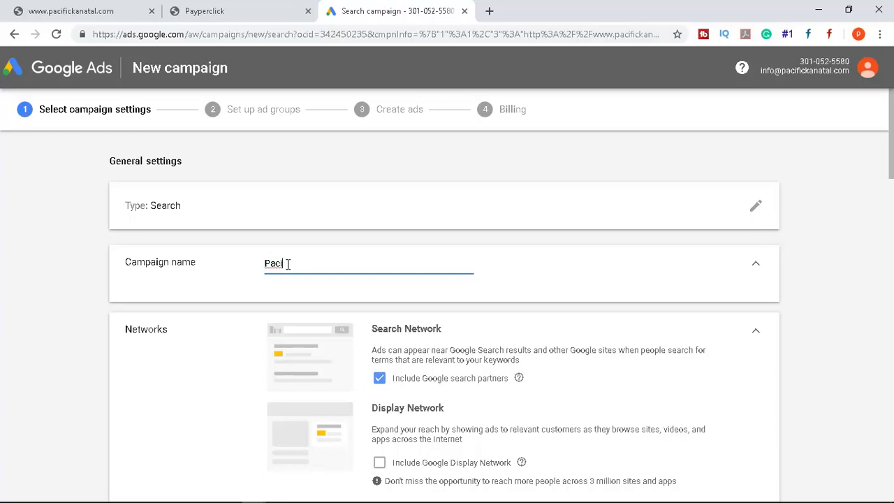
text(fic kanatal)
Try including the Google Display Network in the campaign's networks, and exclude it again
scroll(417, 294, down, 1)
scroll(417, 293, down, 1)
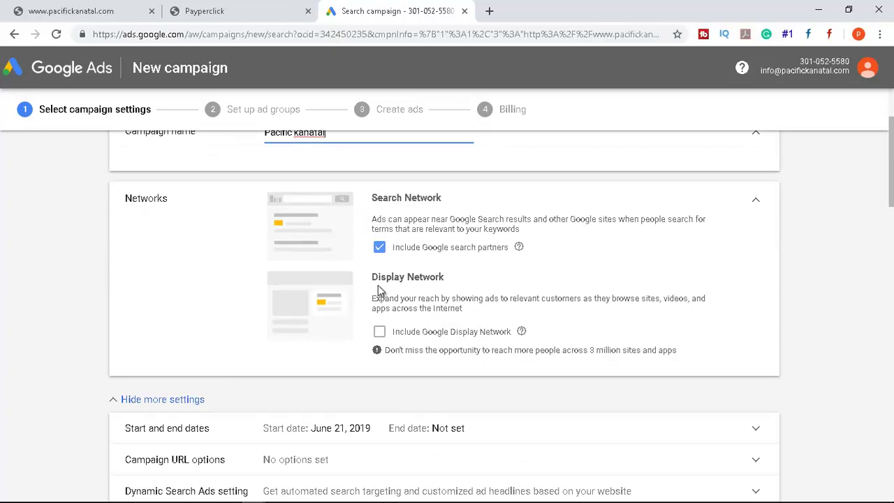
click(379, 331)
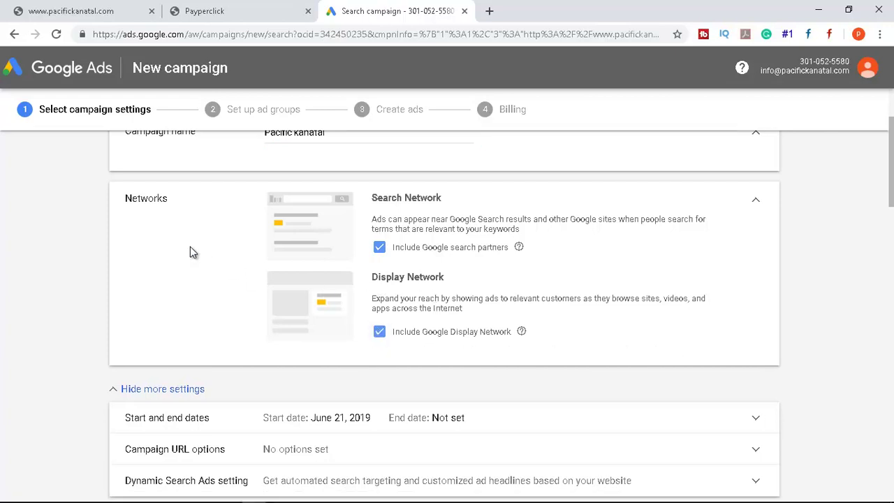
scroll(321, 288, up, 1)
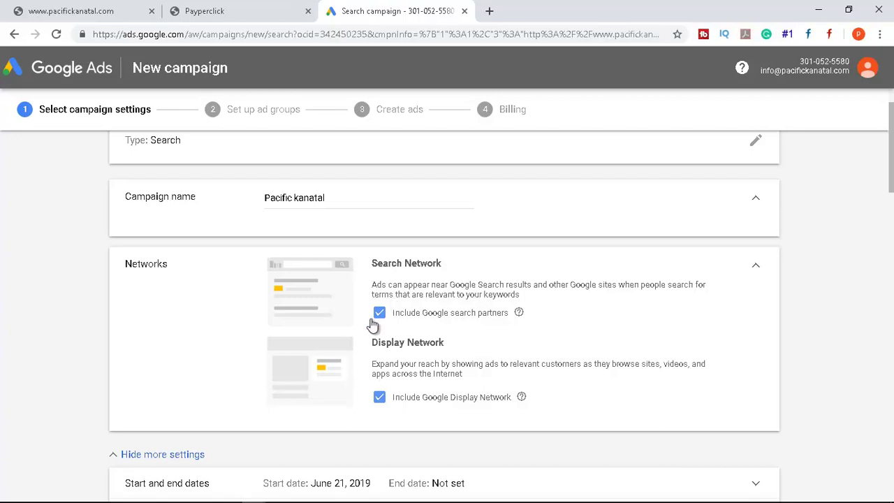
click(379, 398)
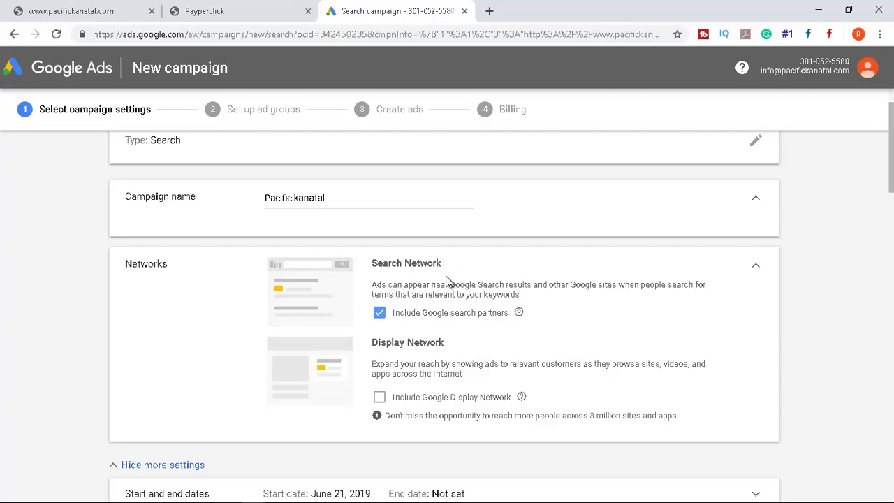
Review the campaign's start and end date settings and the campaign URL options, closing each section without changes
scroll(447, 281, down, 1)
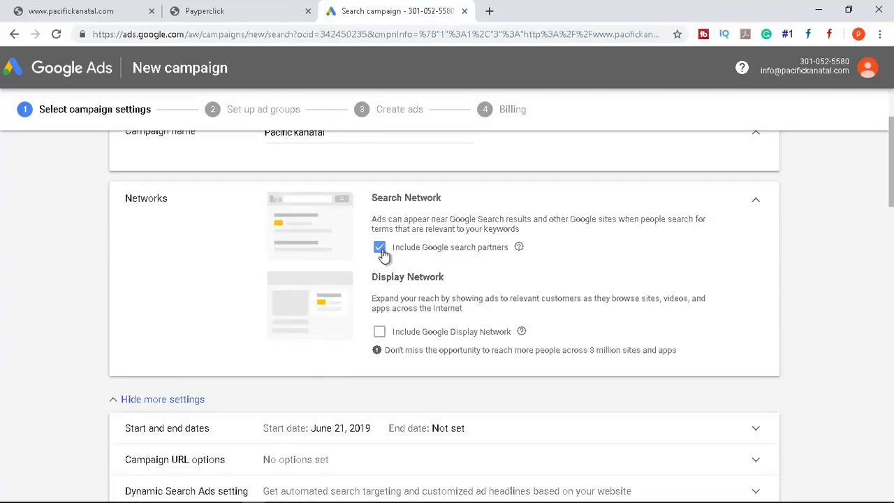
scroll(471, 271, down, 2)
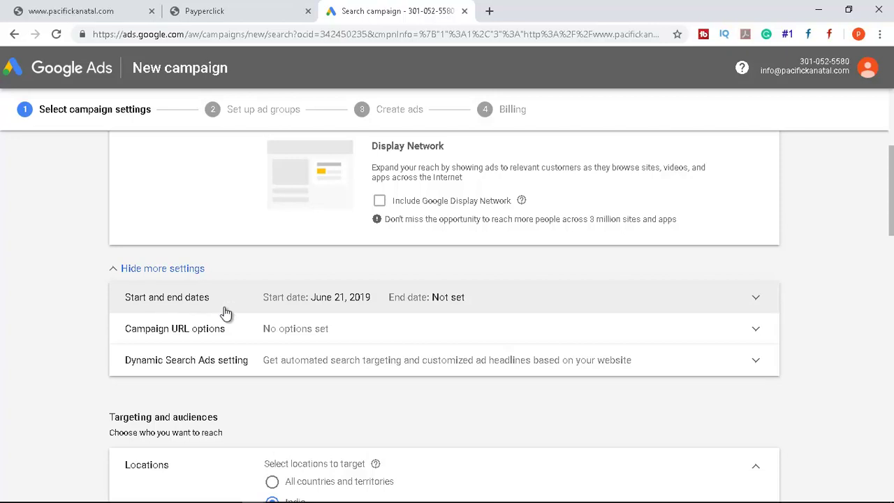
click(361, 302)
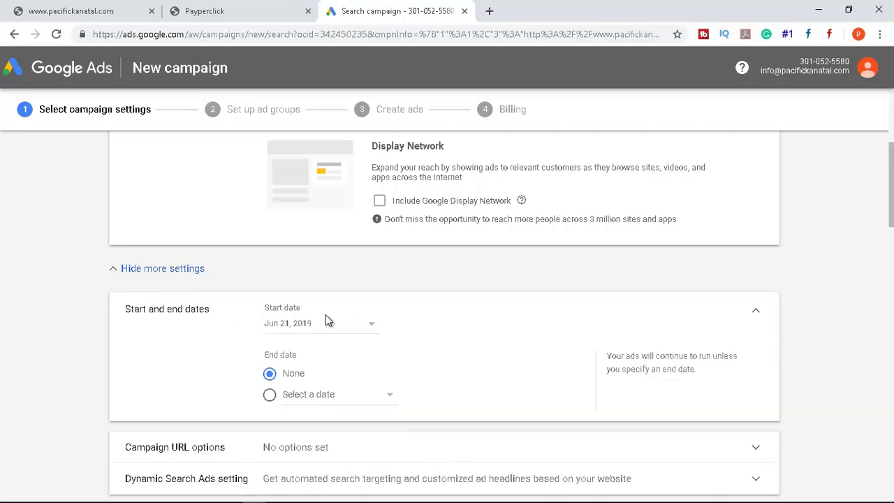
scroll(383, 342, down, 1)
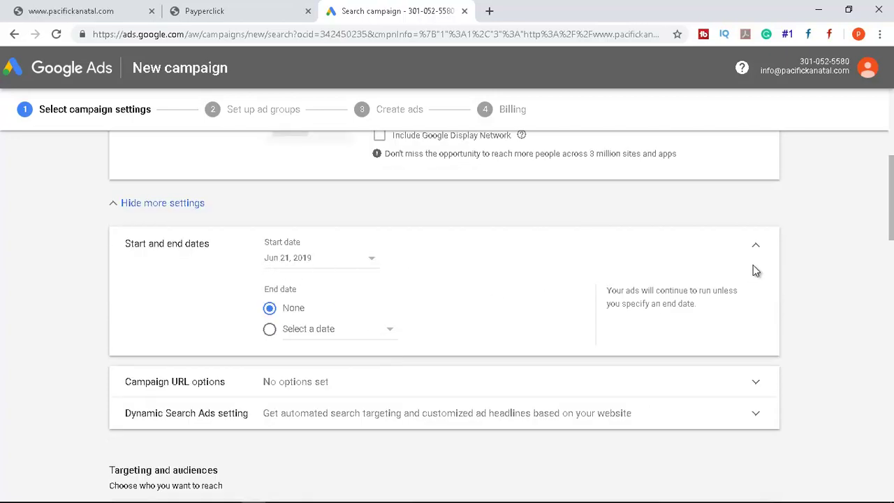
click(757, 247)
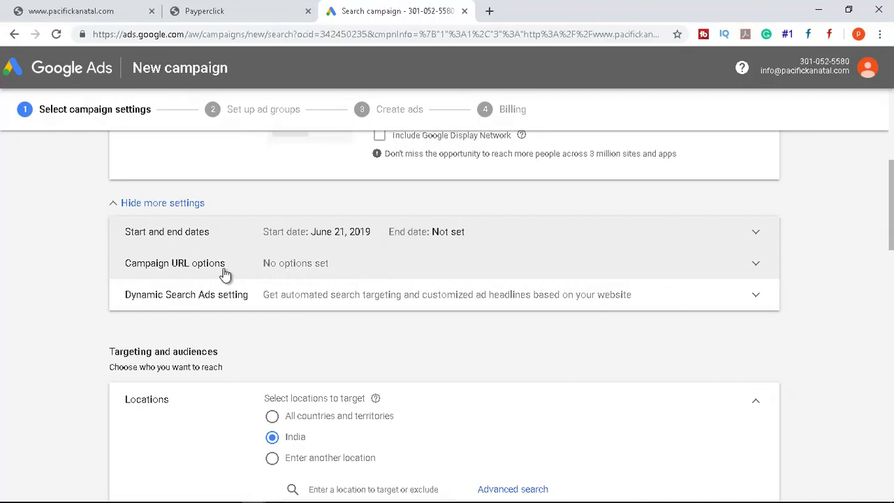
click(426, 273)
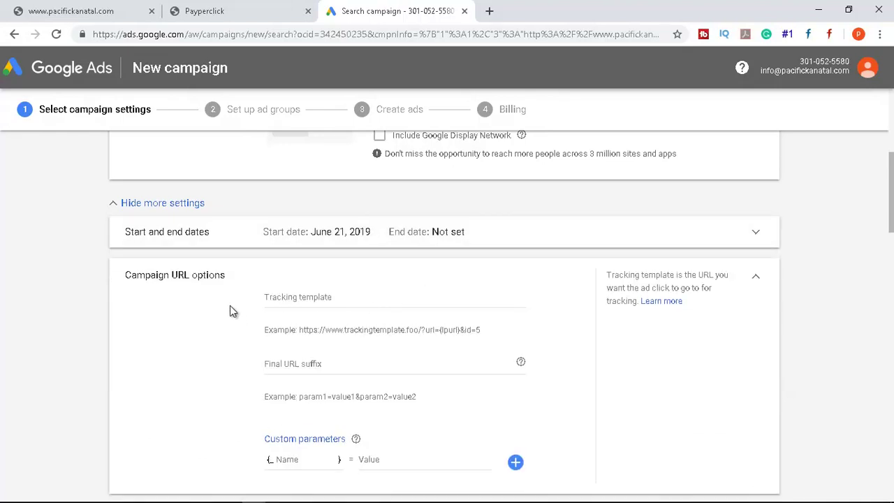
scroll(404, 322, down, 1)
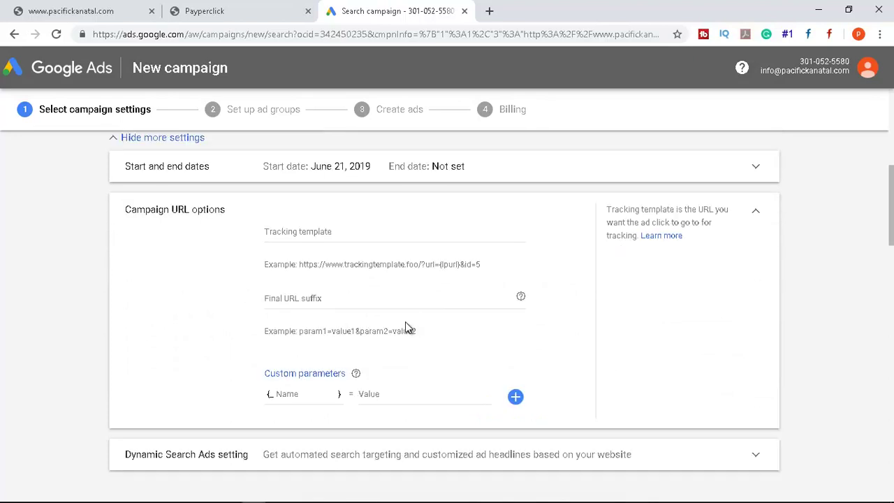
scroll(447, 314, up, 1)
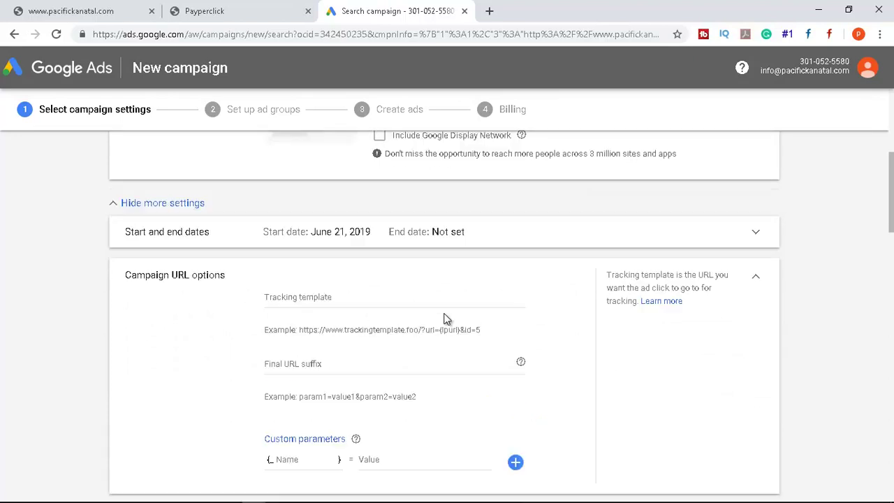
scroll(519, 311, down, 1)
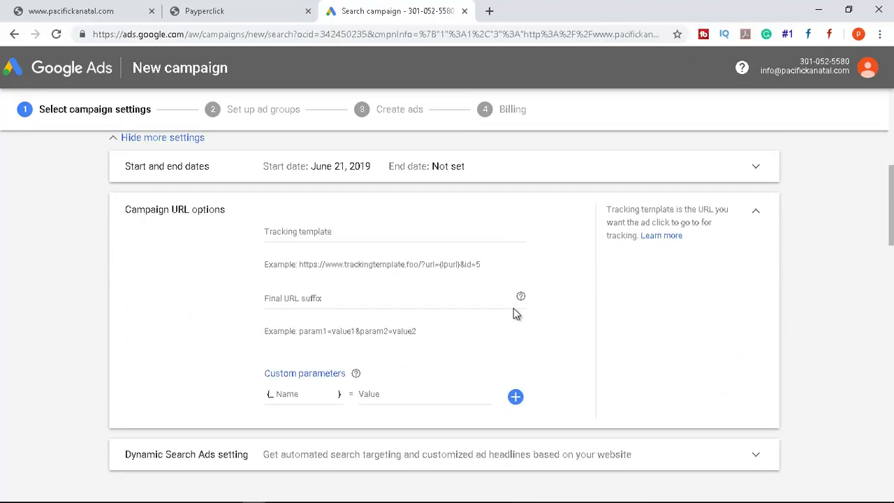
click(755, 212)
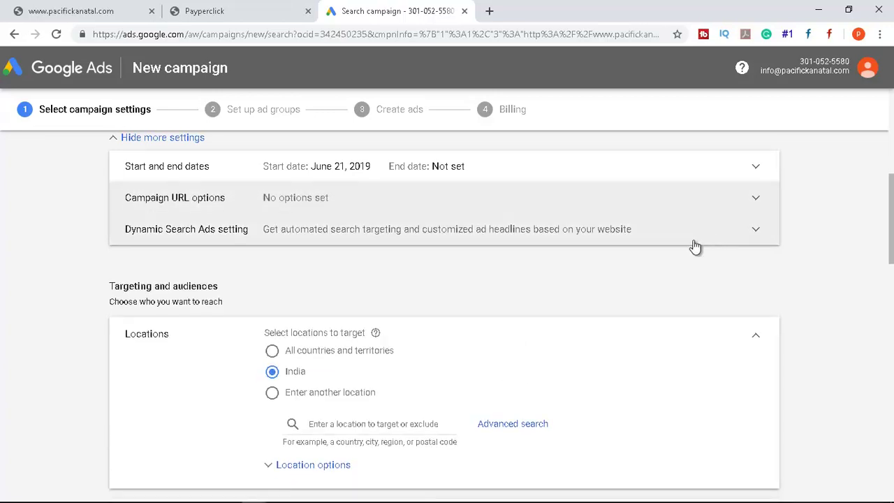
Examine the domain, language and targeting source choices of the Dynamic Search Ads setting
click(486, 238)
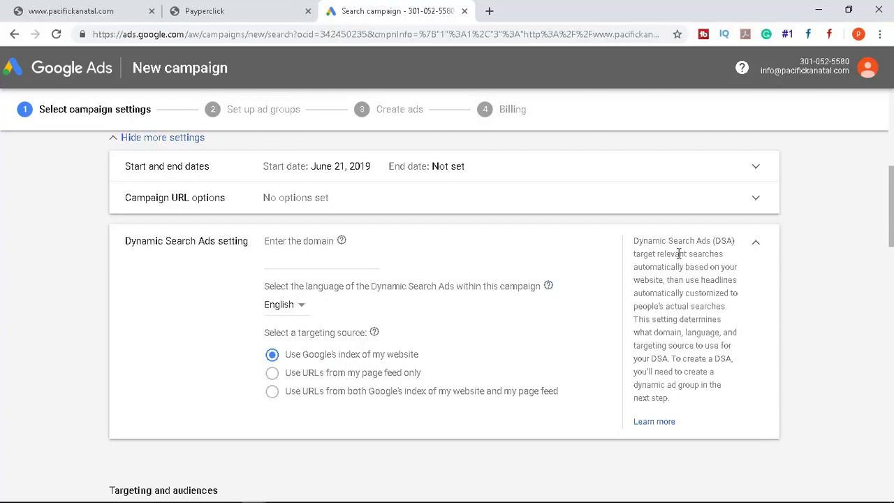
click(758, 245)
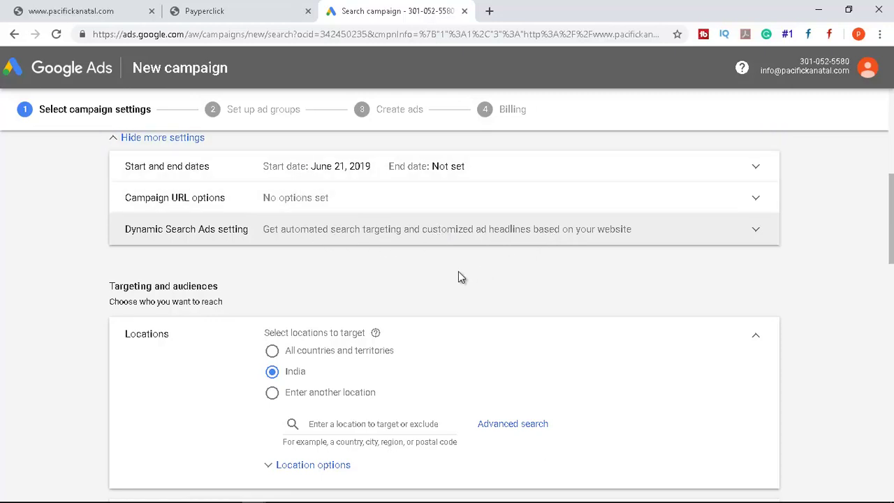
scroll(459, 276, up, 2)
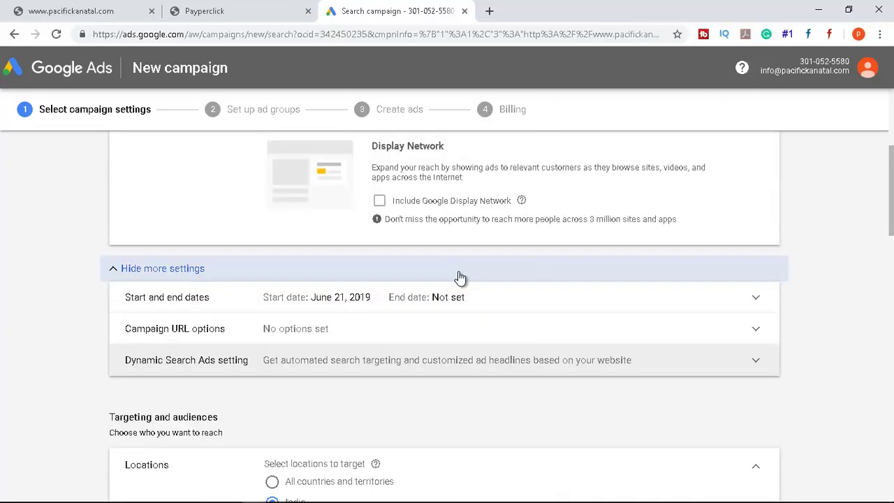
scroll(459, 277, down, 2)
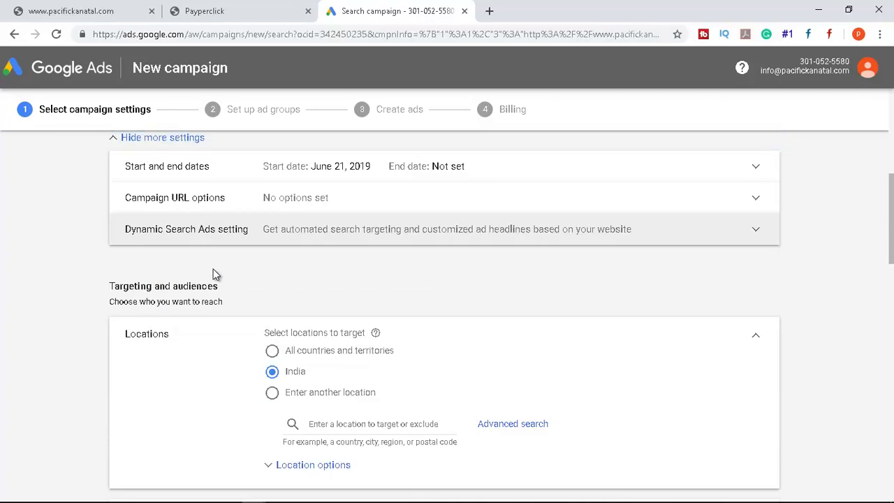
Choose to enter another location and add India and the United States as targeted countries
scroll(417, 294, down, 1)
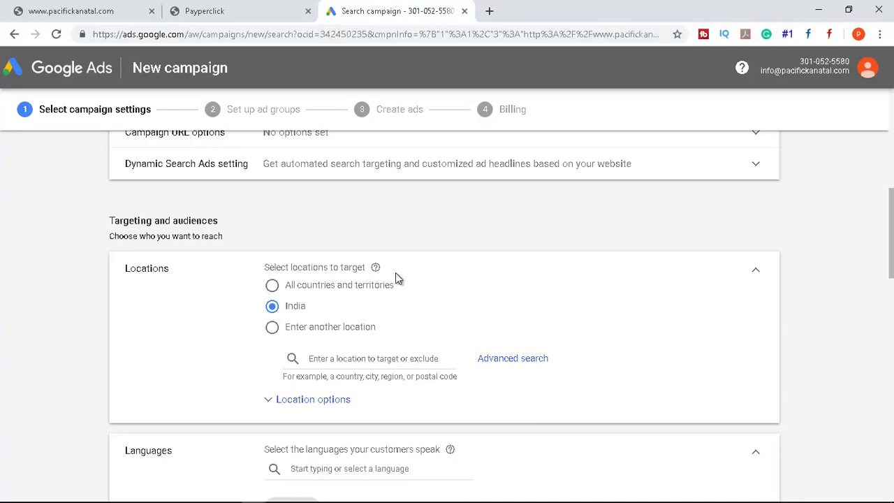
scroll(394, 278, down, 1)
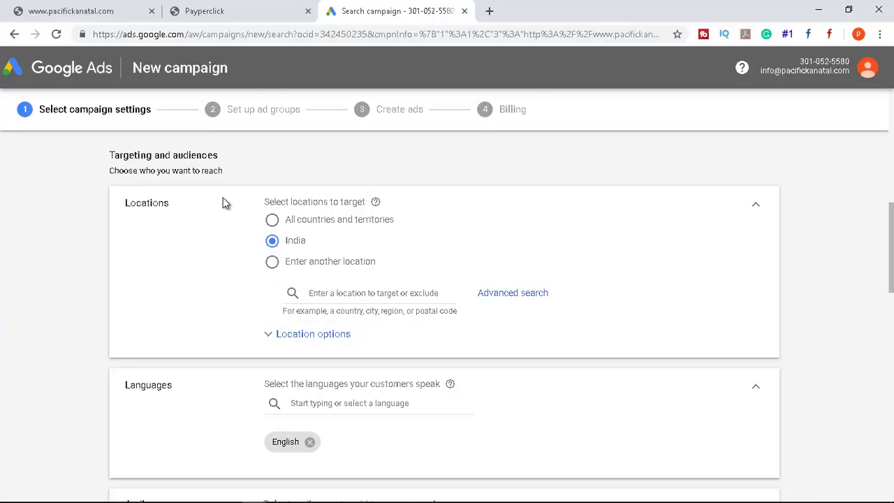
click(272, 263)
click(336, 293)
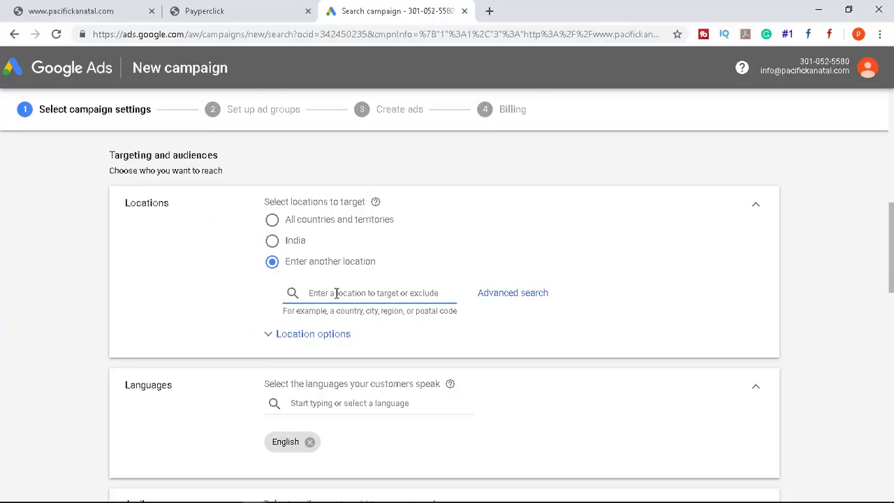
text(ind)
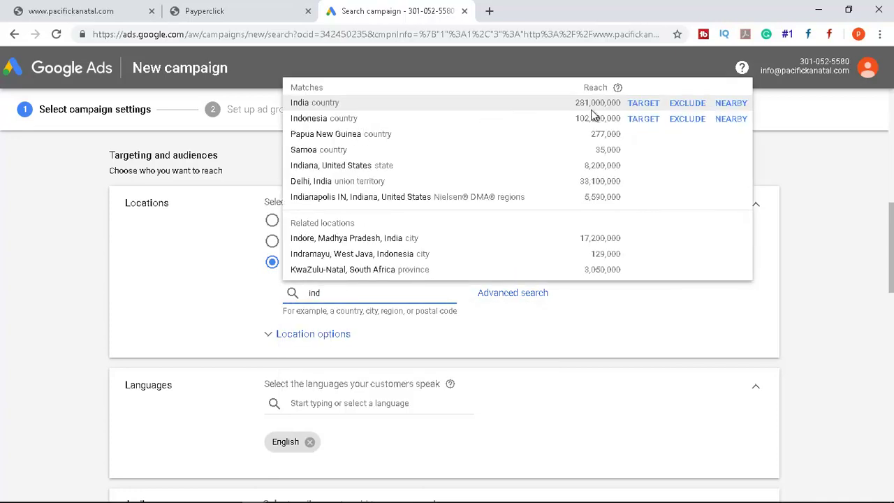
click(637, 108)
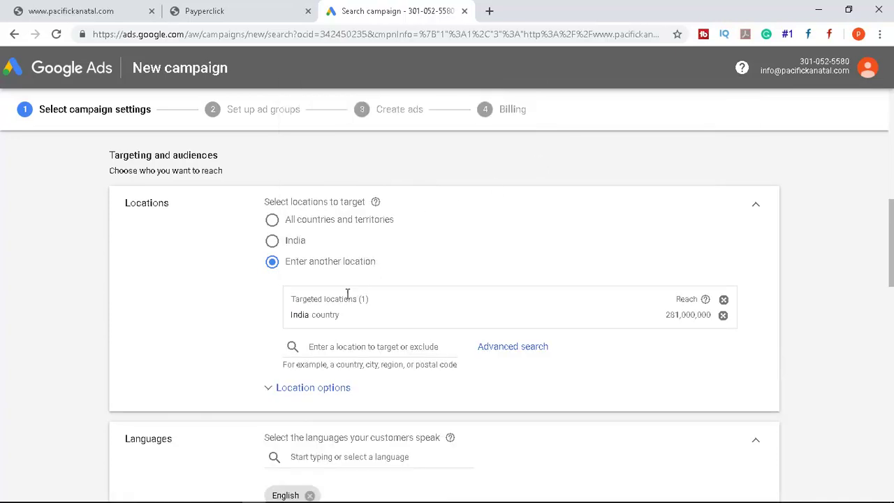
click(325, 345)
text(uni)
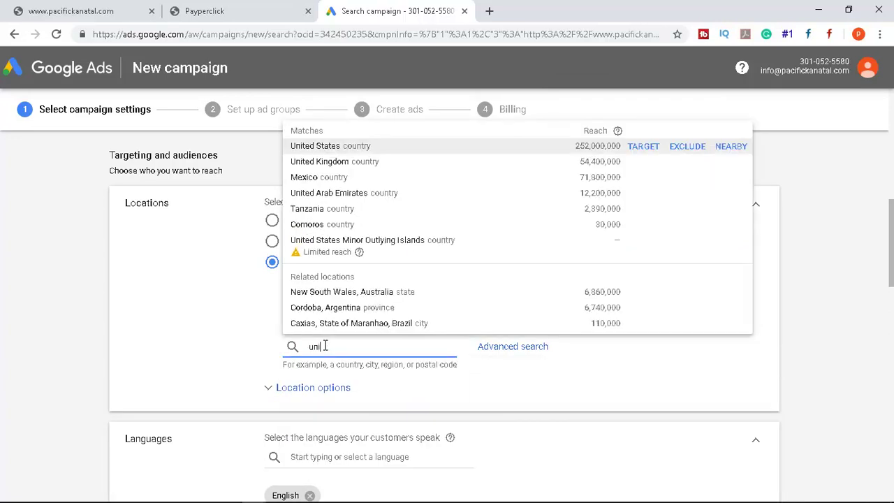
click(646, 148)
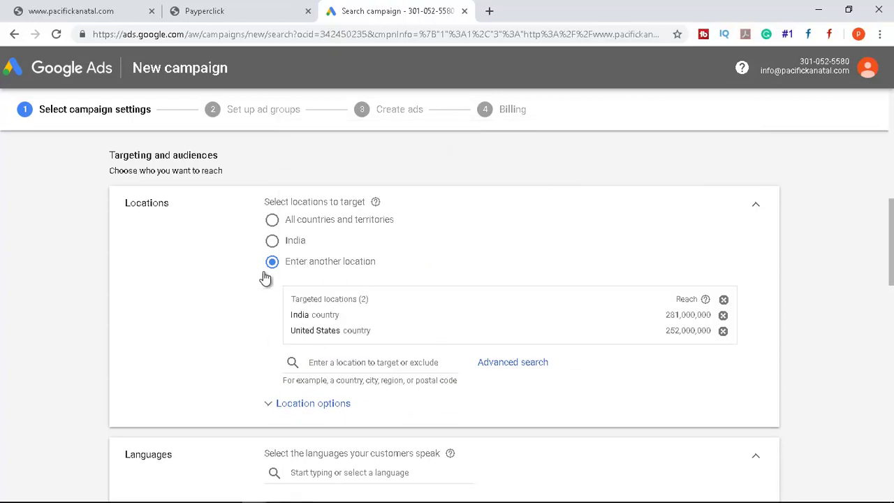
Remove the United States and India from the targeted locations list and select the preset India location instead
click(723, 330)
click(722, 316)
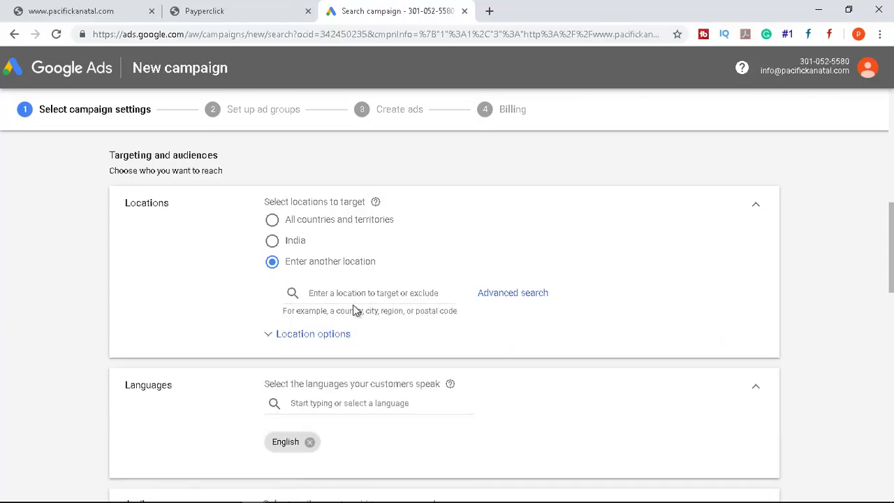
click(272, 241)
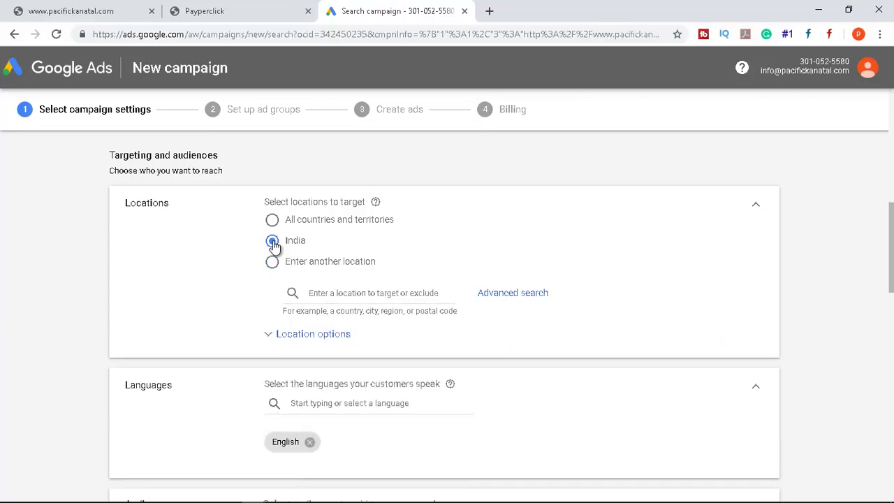
Expand the location options and set the target to People searching for your targeted locations
click(282, 340)
scroll(282, 340, down, 1)
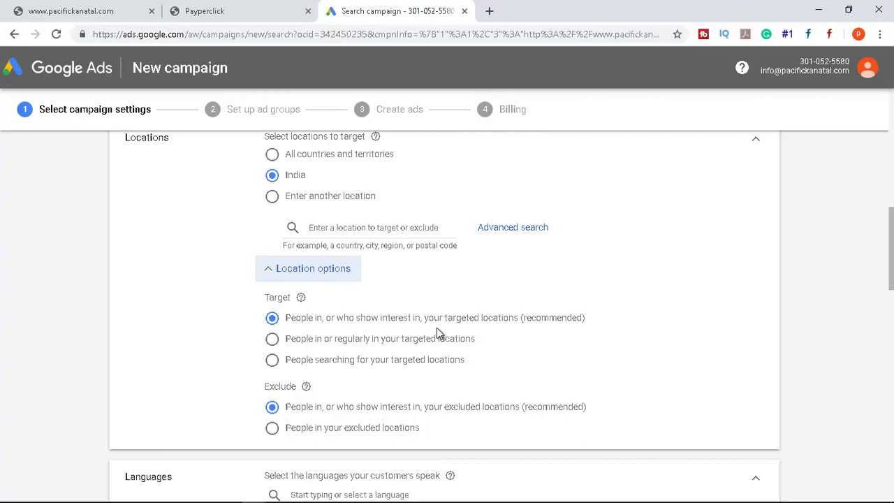
click(272, 339)
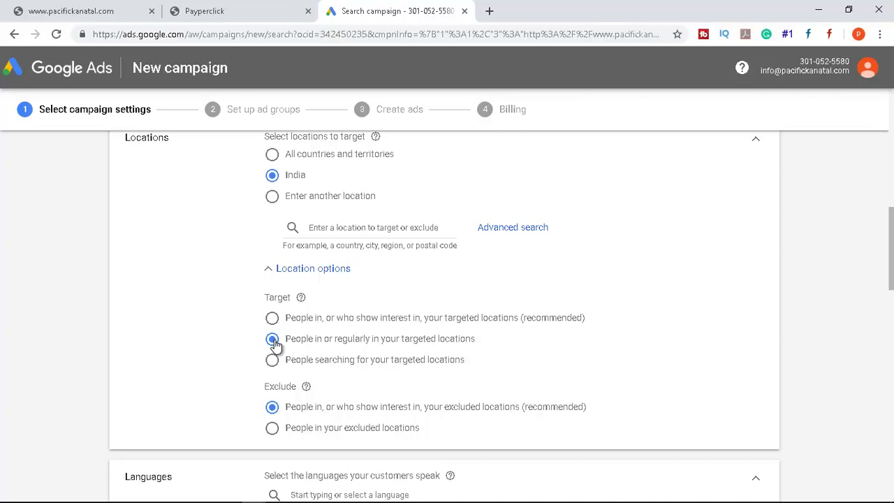
click(272, 318)
click(272, 361)
scroll(279, 349, down, 1)
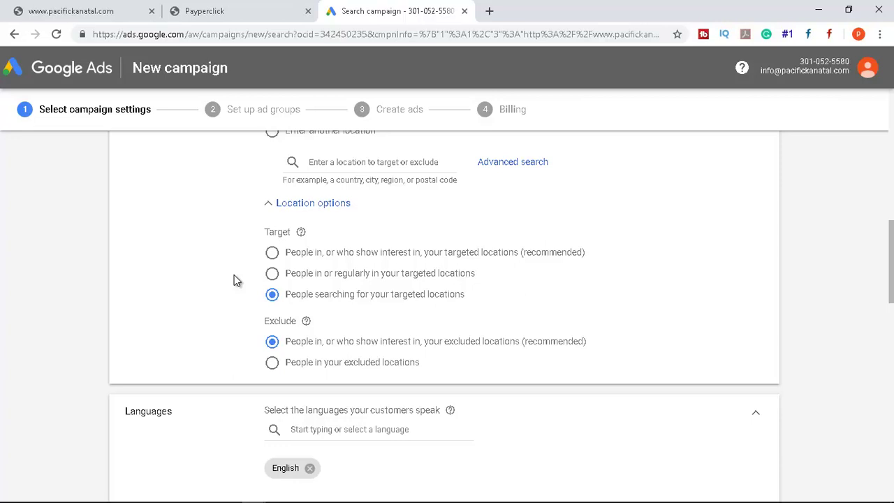
Set the location target option to People in or regularly in your targeted locations
click(274, 275)
scroll(274, 281, up, 1)
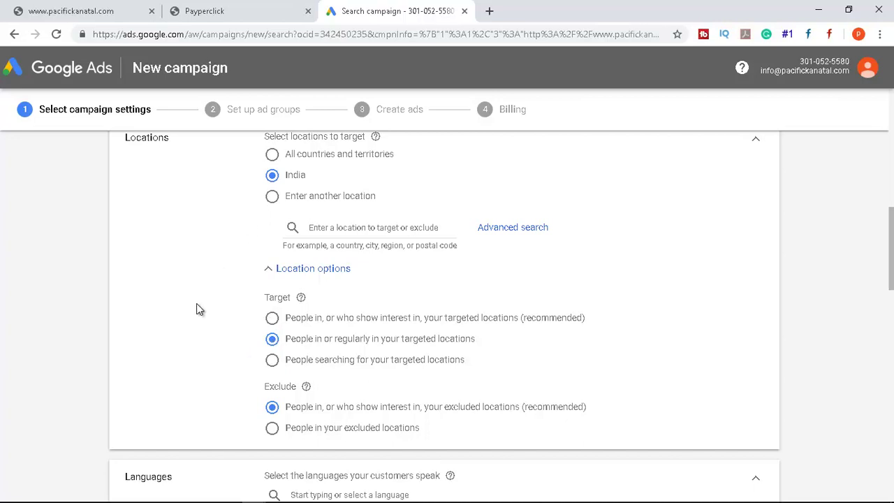
scroll(210, 304, down, 1)
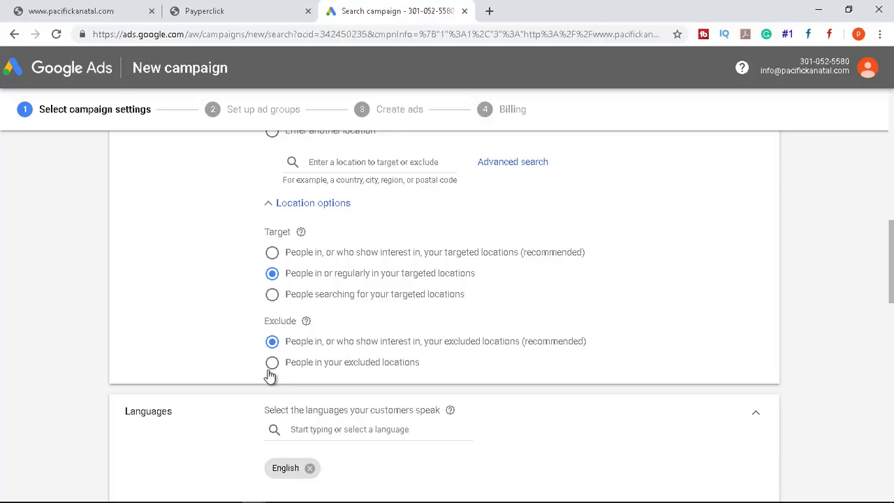
scroll(402, 334, up, 2)
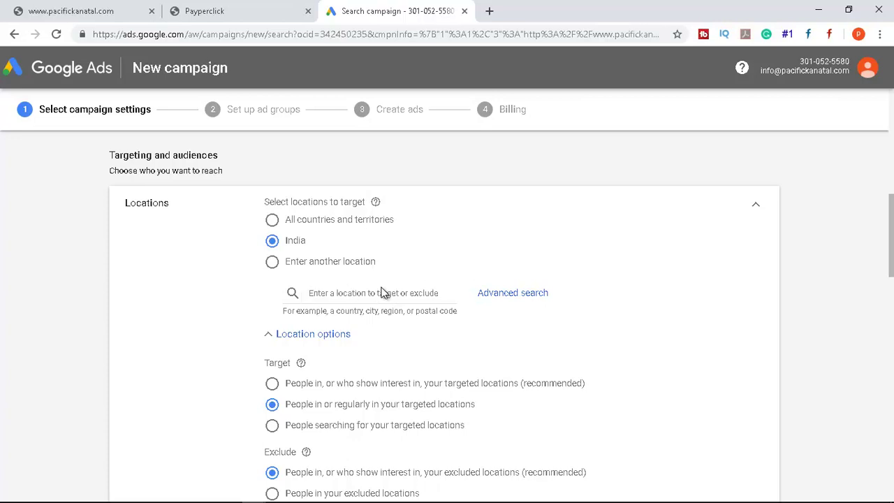
scroll(382, 293, down, 2)
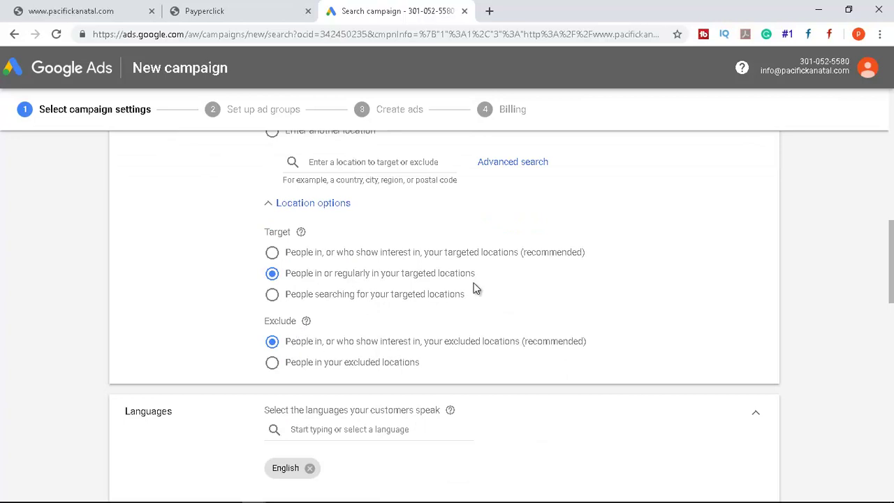
Examine the list of customer languages available for the campaign and close it without changing the selection
scroll(472, 288, down, 2)
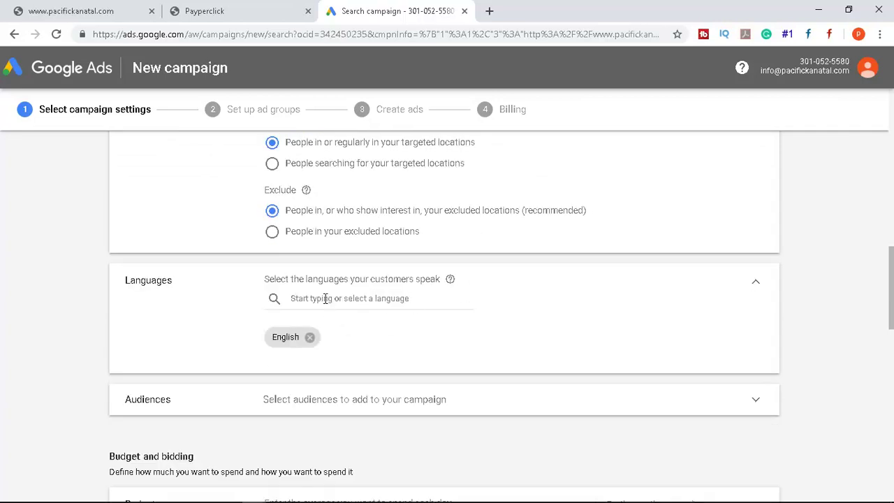
click(326, 298)
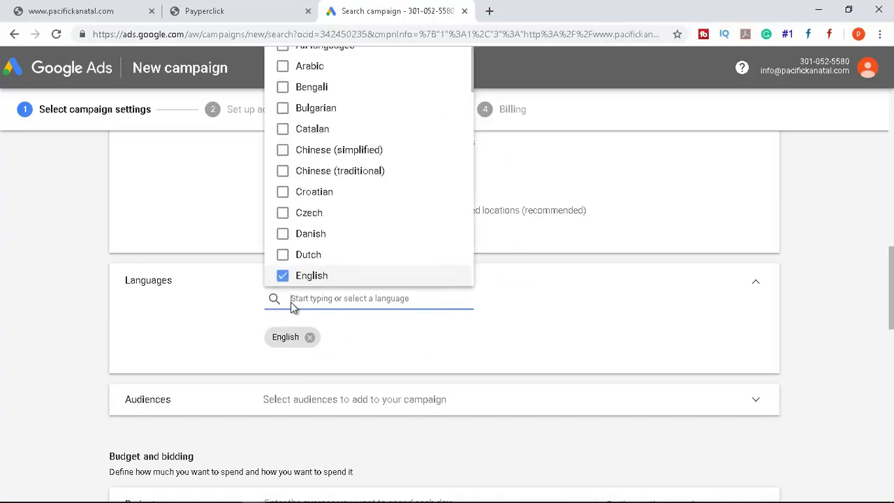
click(213, 316)
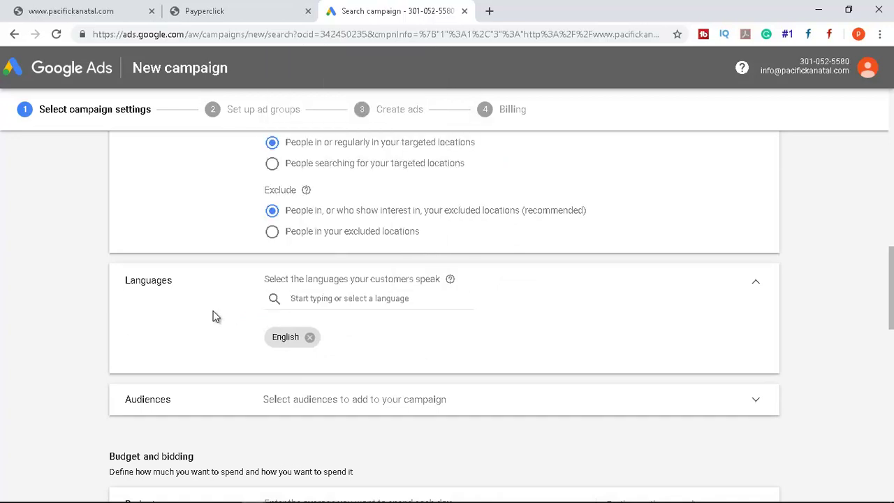
Expand the audiences setting, search for travel audiences, and clear the search term
scroll(213, 315, down, 2)
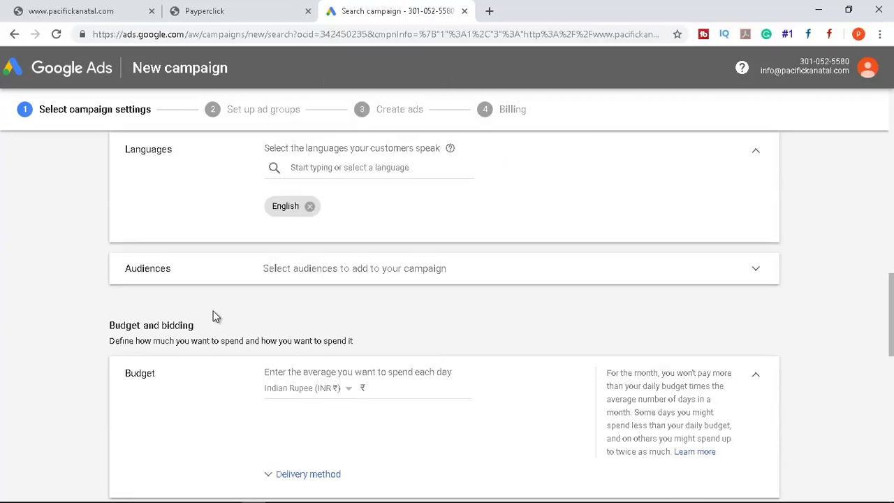
click(400, 274)
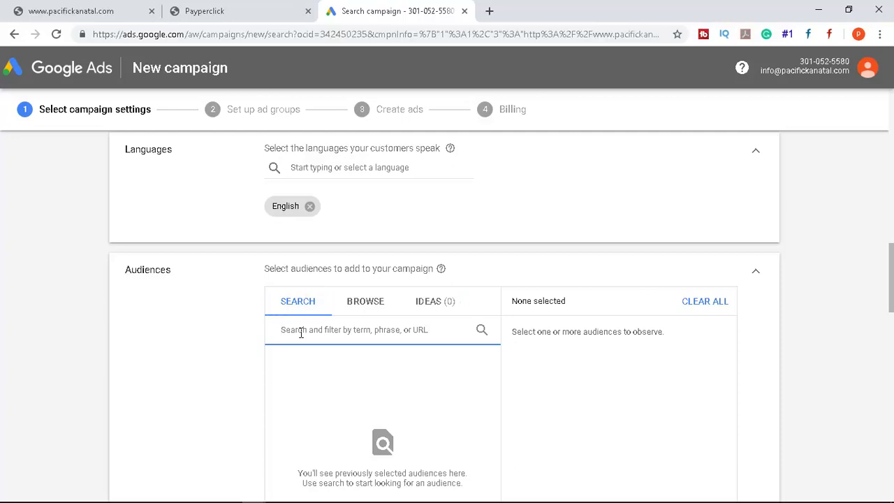
text(tra)
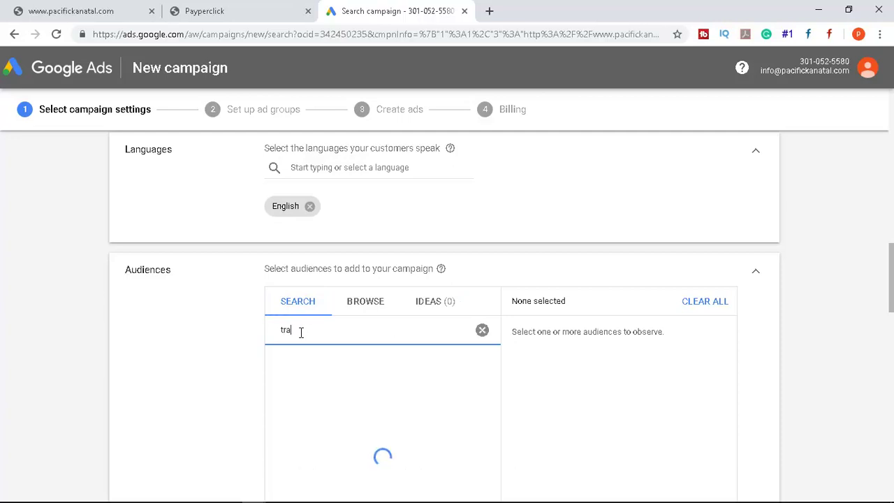
text(vel)
scroll(409, 302, down, 1)
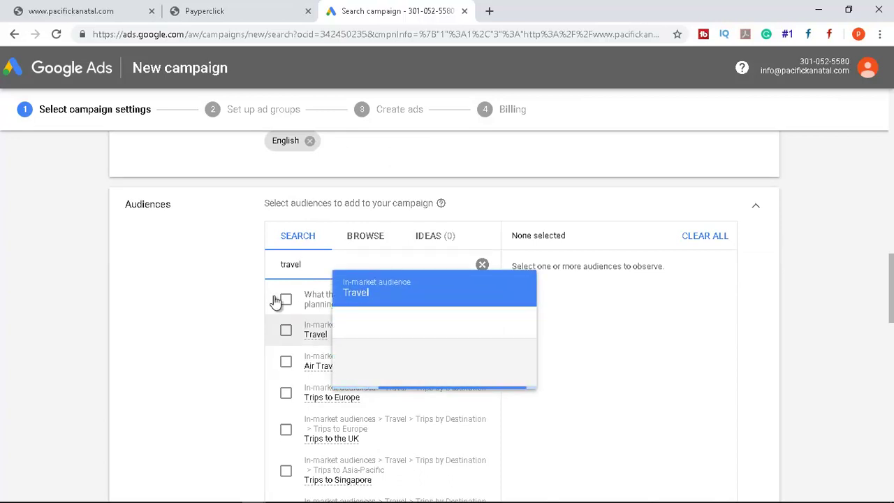
double_click(288, 263)
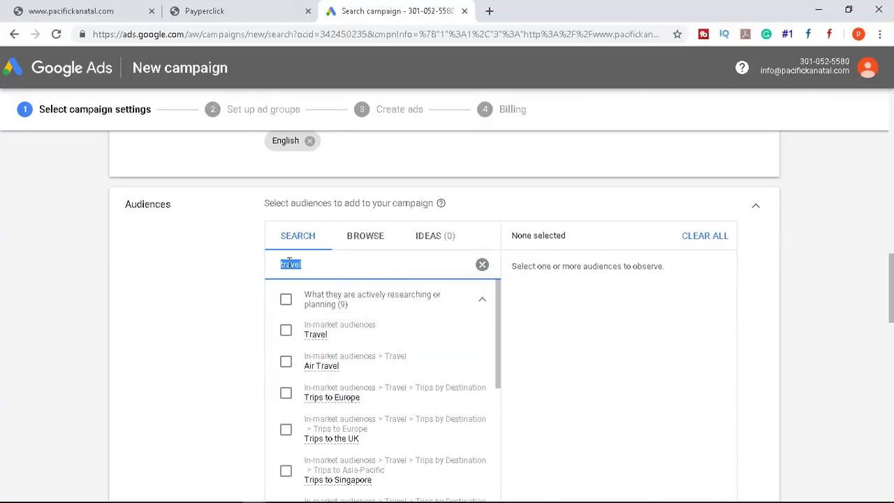
key(BackSpace)
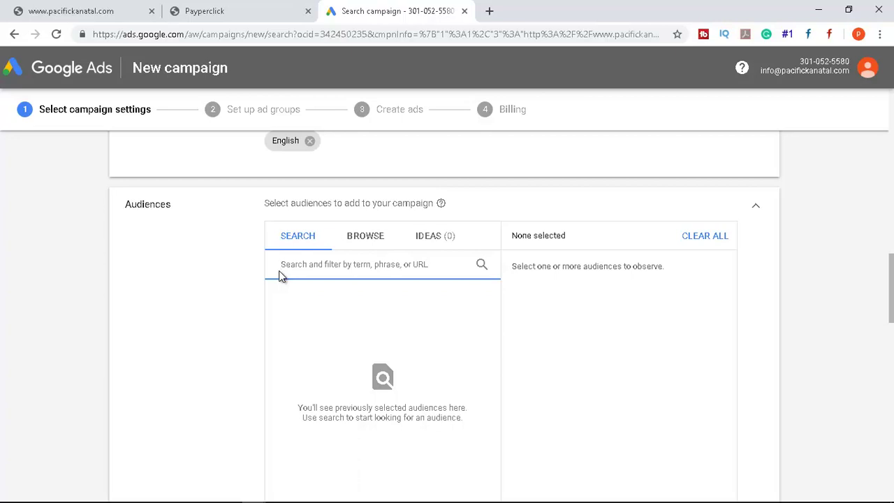
Set the campaign's average daily budget to 400 Indian rupees and expand the delivery method options
scroll(278, 276, down, 4)
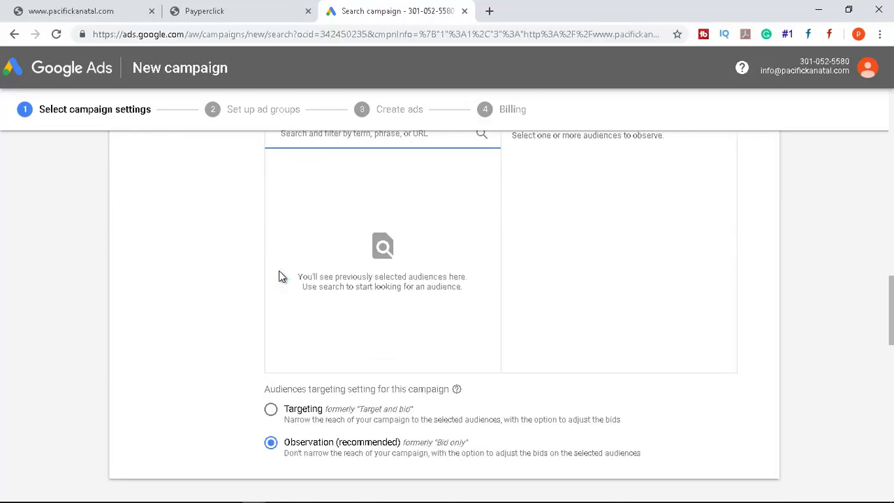
scroll(278, 277, down, 1)
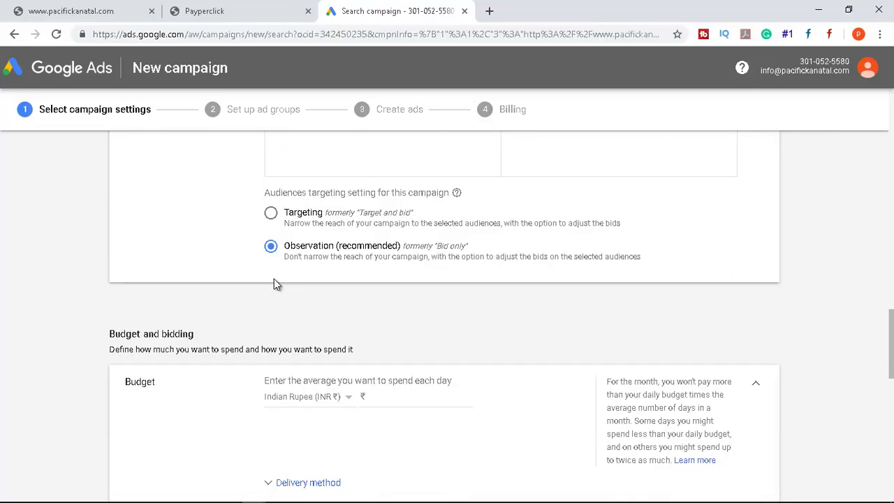
scroll(347, 252, down, 2)
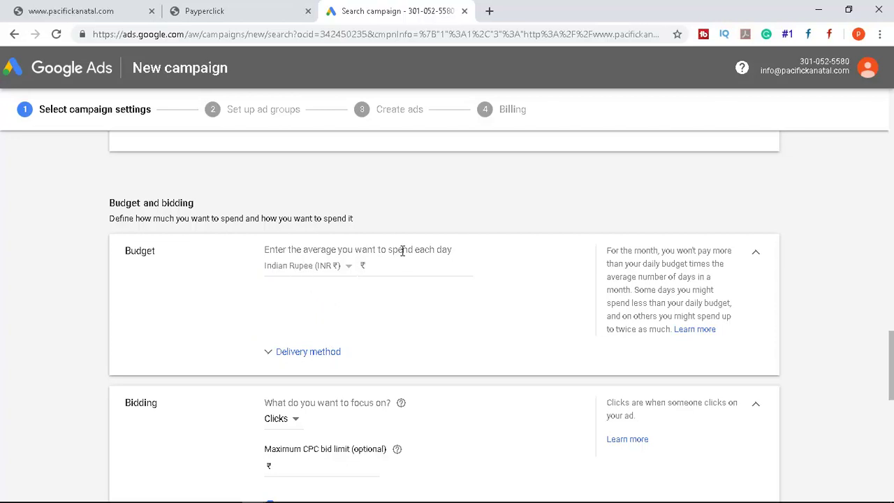
click(301, 273)
click(489, 278)
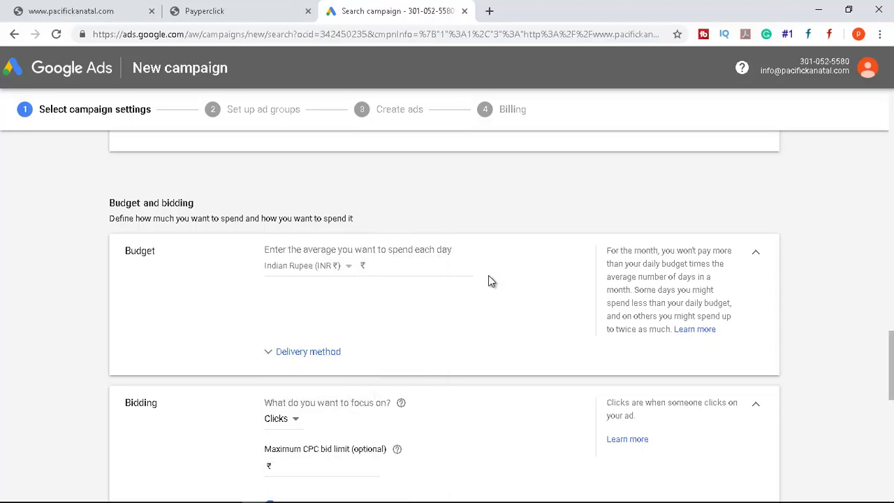
click(382, 268)
text(400)
scroll(315, 242, down, 1)
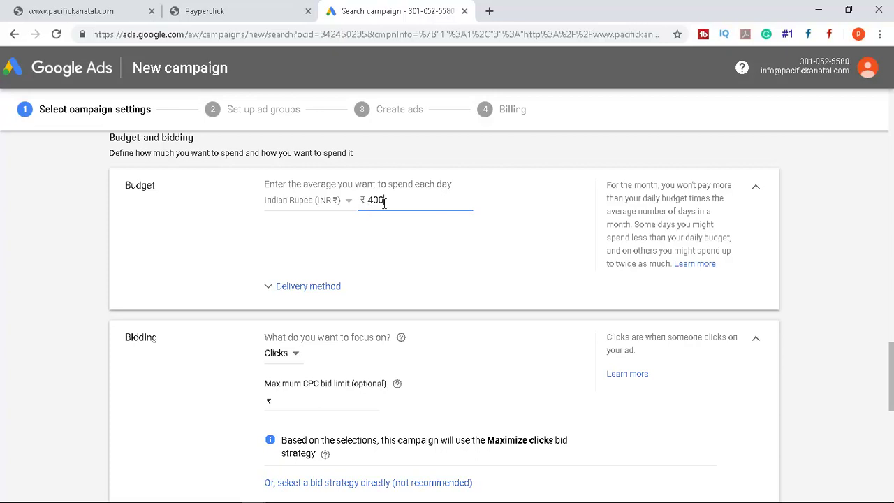
click(264, 288)
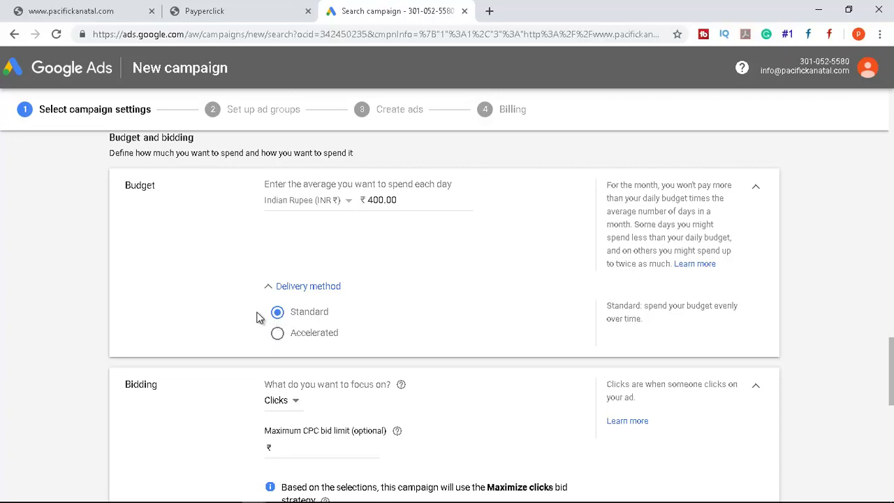
Switch bidding to direct bid strategy selection and choose Manual CPC as the strategy
scroll(257, 315, down, 2)
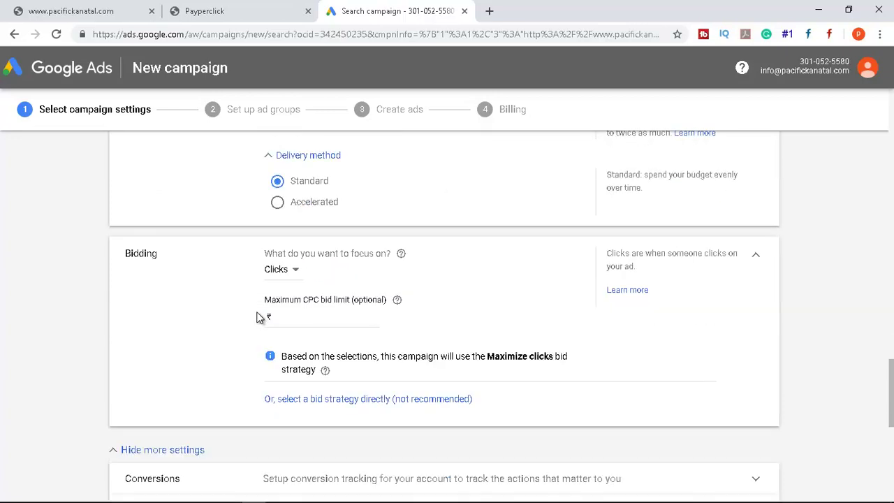
click(292, 271)
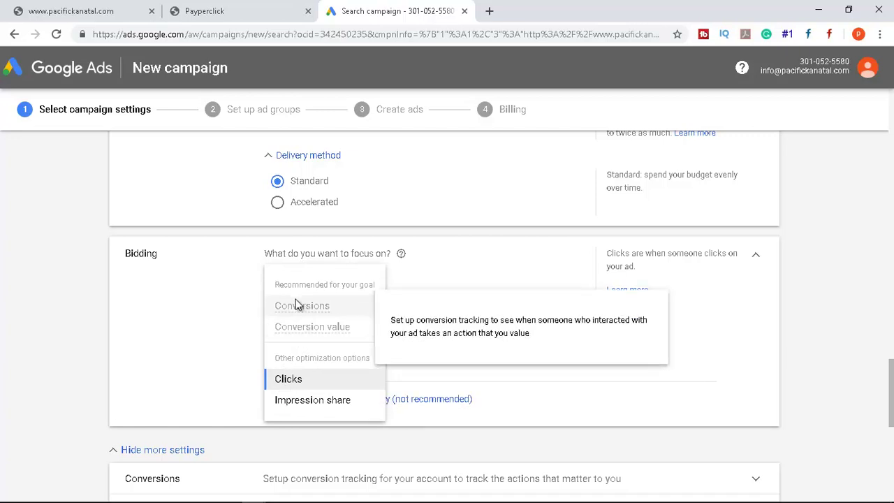
click(204, 319)
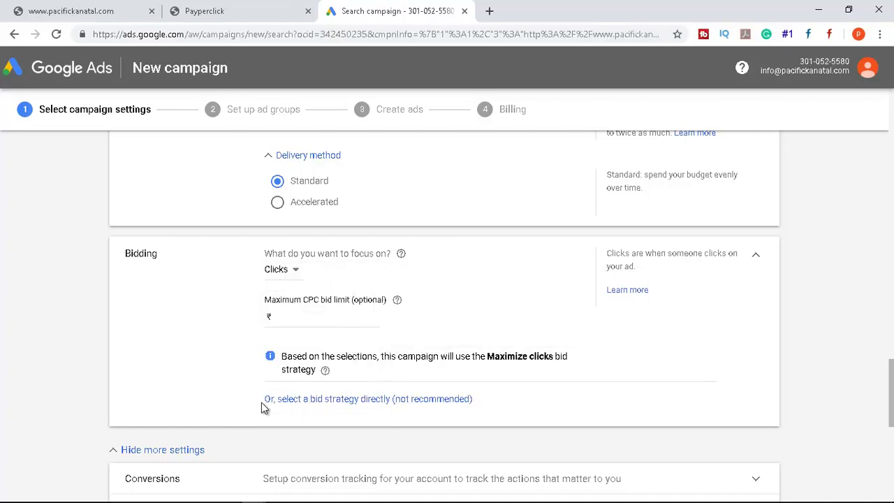
click(364, 400)
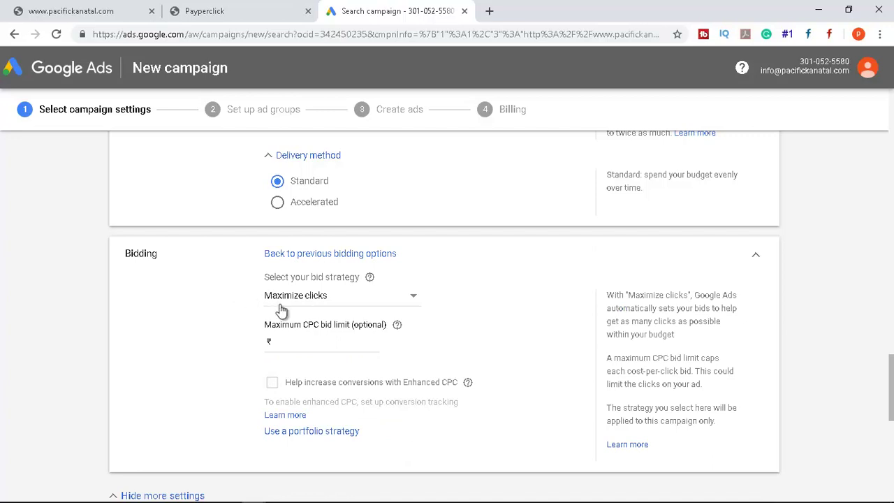
click(381, 302)
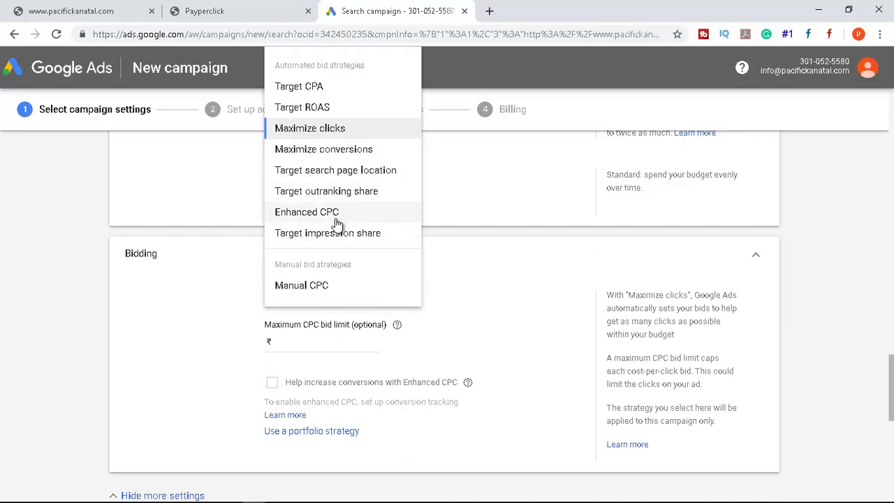
mouse_move(315, 218)
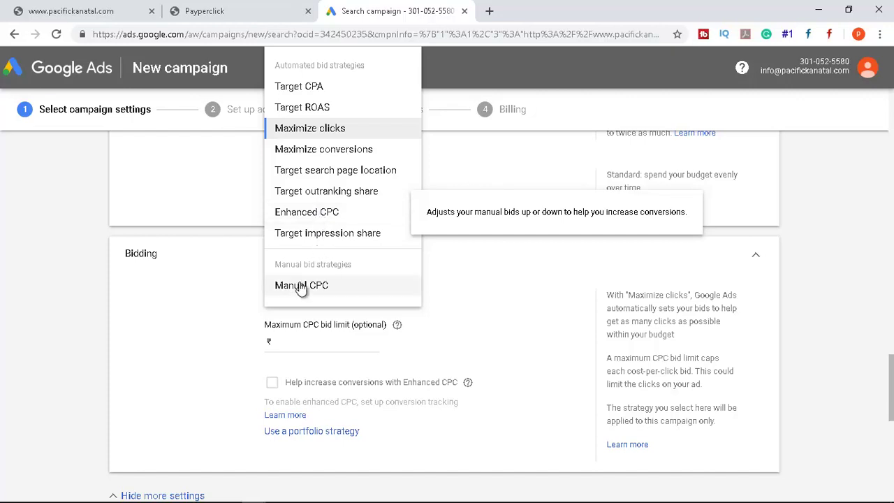
mouse_move(305, 285)
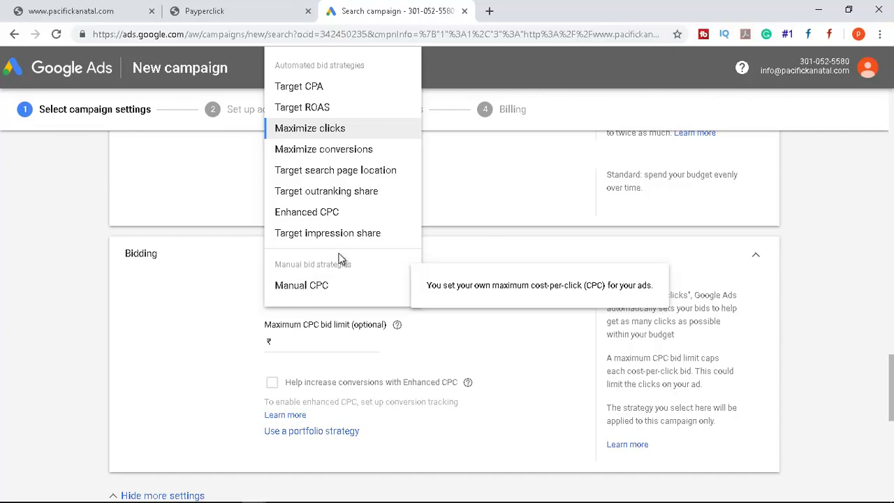
click(311, 292)
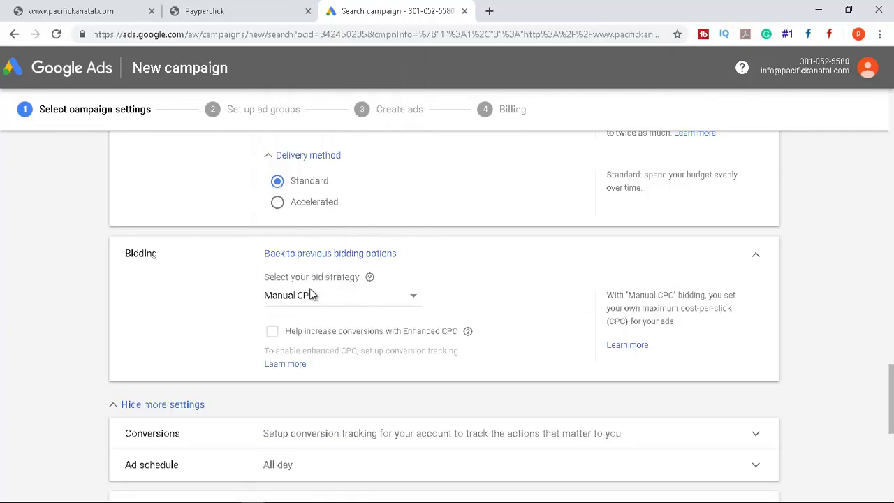
Expand the Conversions setting to examine its tracking information, and collapse it again
scroll(423, 283, down, 2)
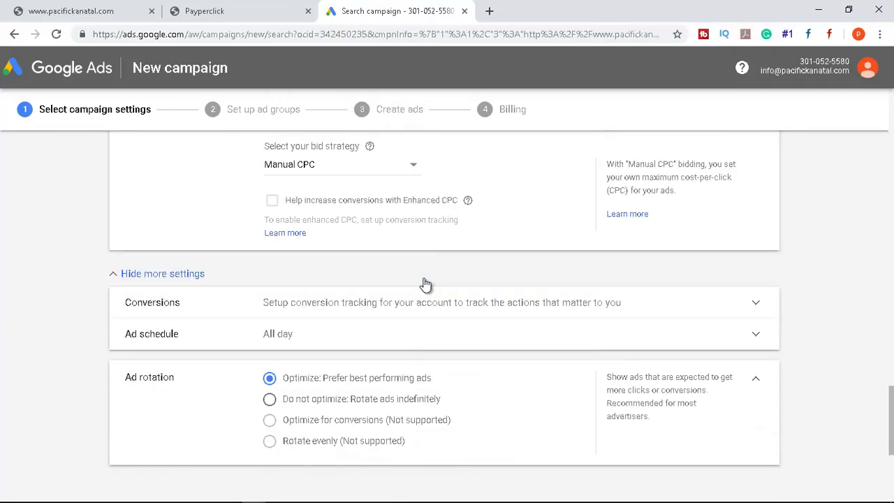
scroll(365, 214, down, 1)
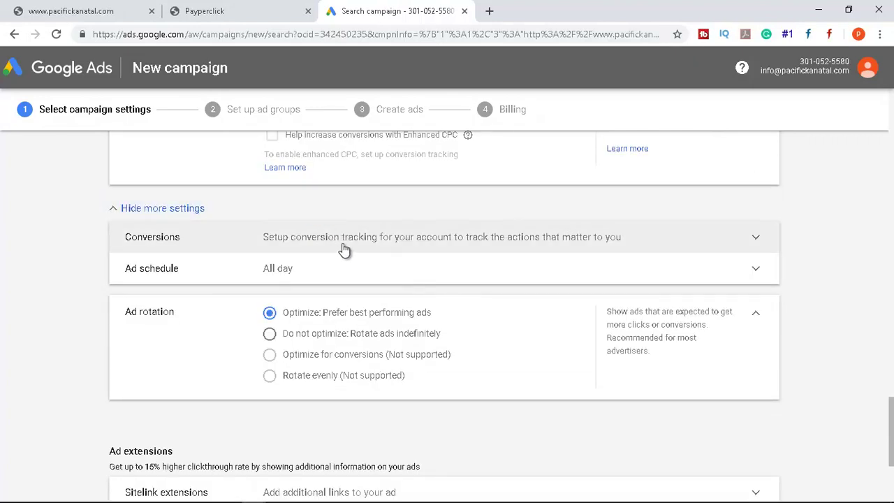
click(344, 250)
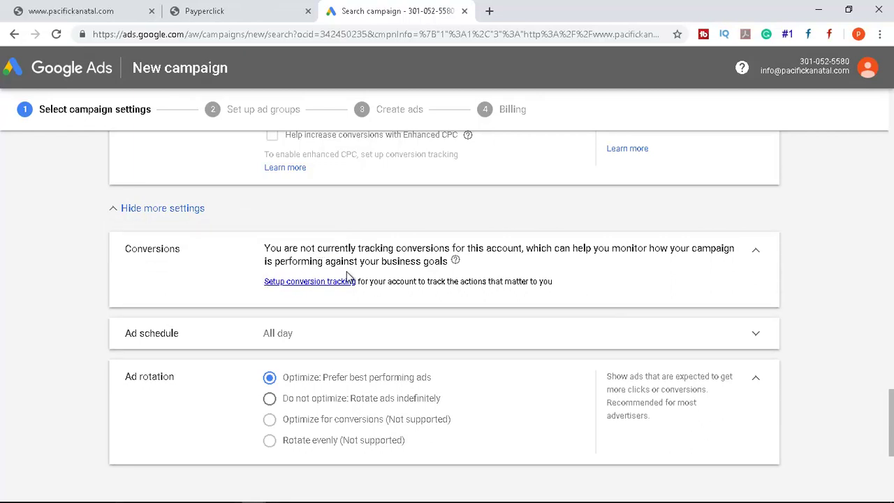
click(755, 252)
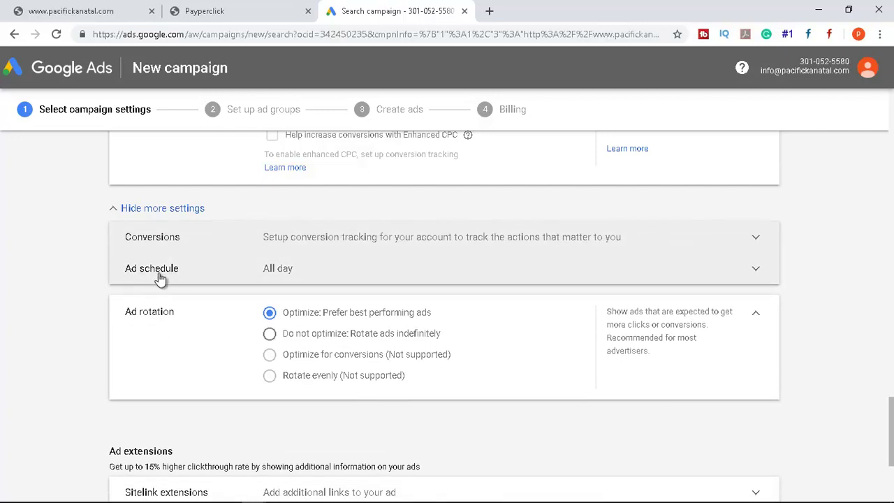
Expand the ad schedule setting and set the start time for all days to 08:00
click(355, 280)
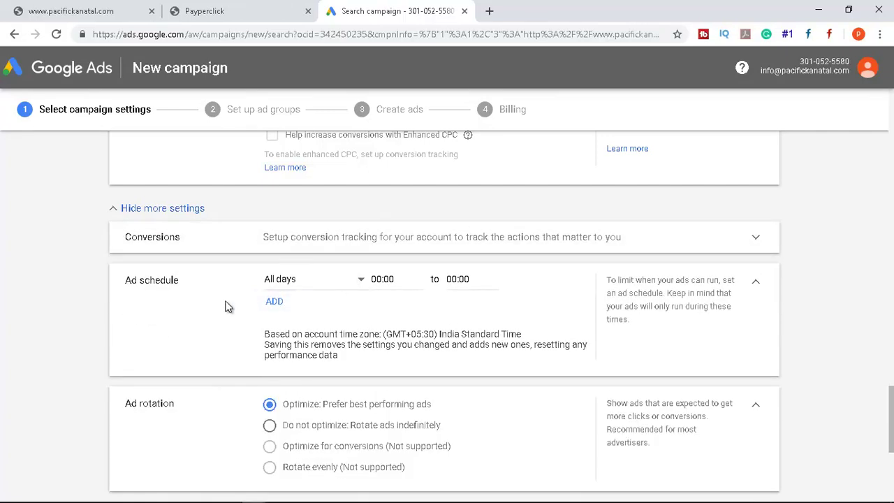
click(391, 279)
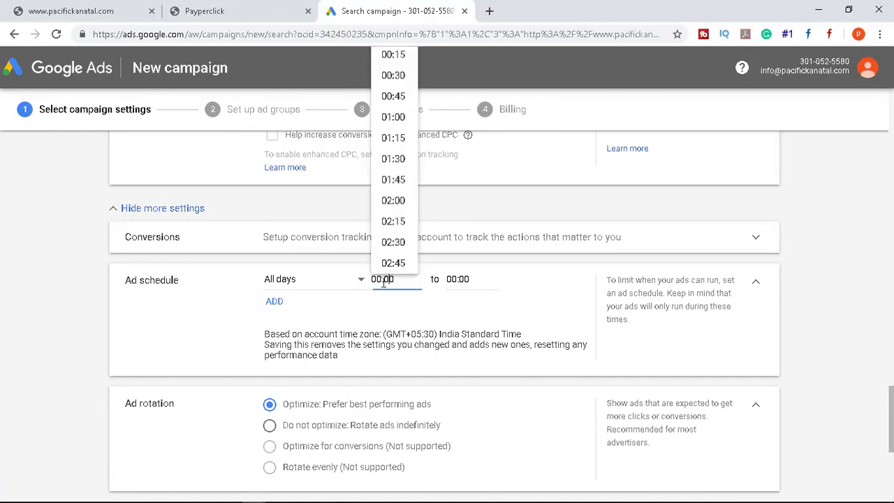
scroll(489, 261, up, 9)
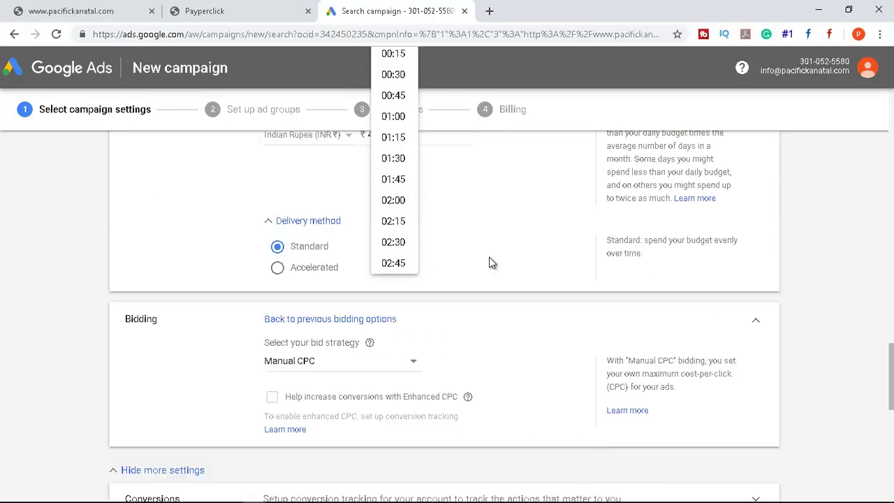
scroll(512, 300, down, 2)
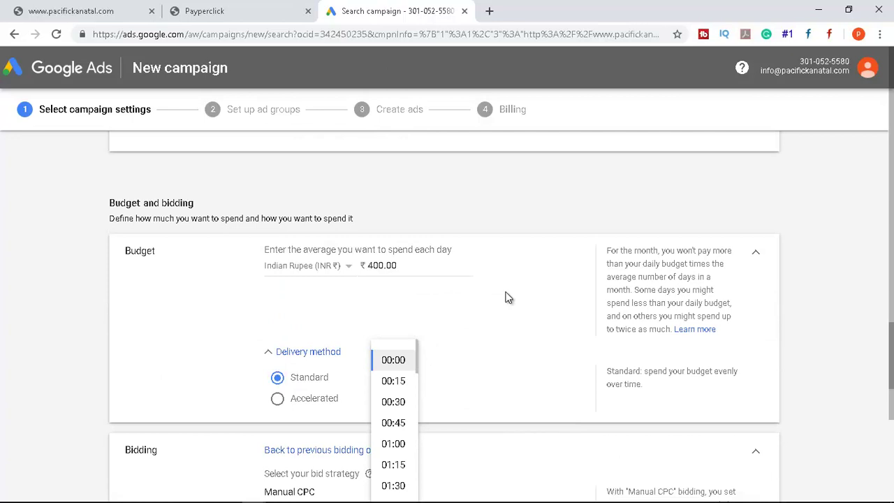
scroll(511, 301, down, 2)
scroll(393, 384, down, 2)
scroll(393, 383, down, 7)
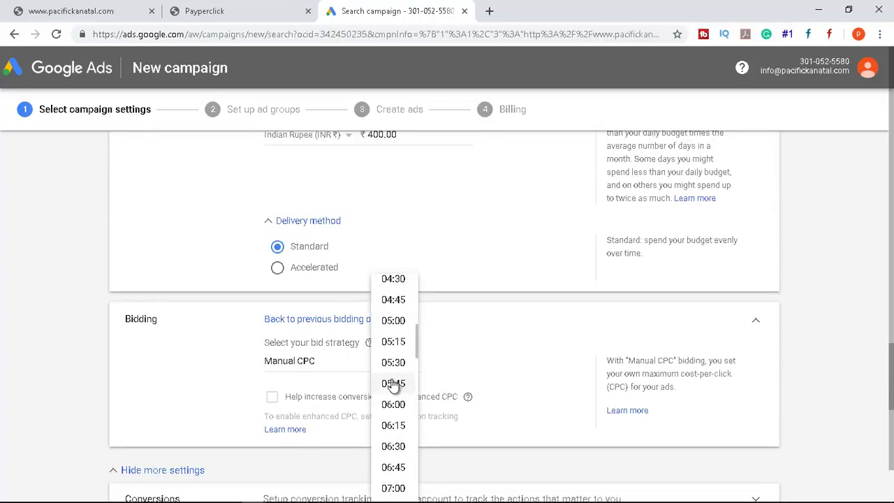
scroll(393, 384, down, 4)
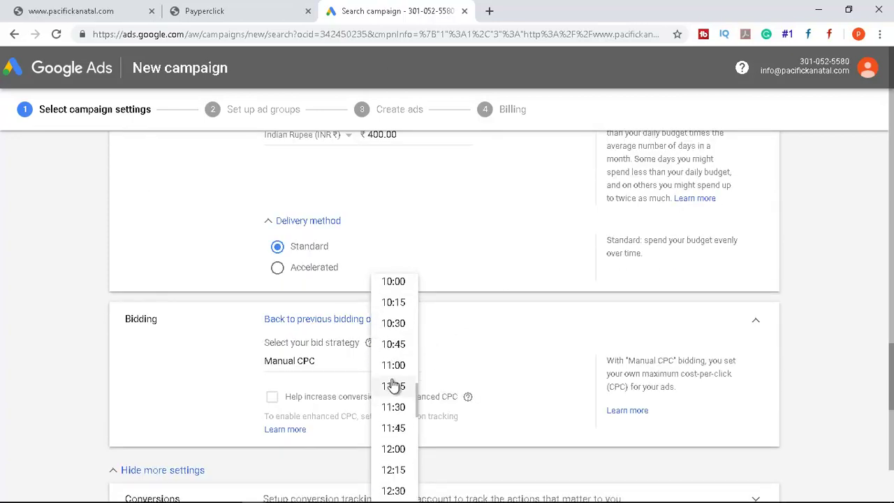
scroll(393, 382, down, 2)
scroll(379, 344, up, 4)
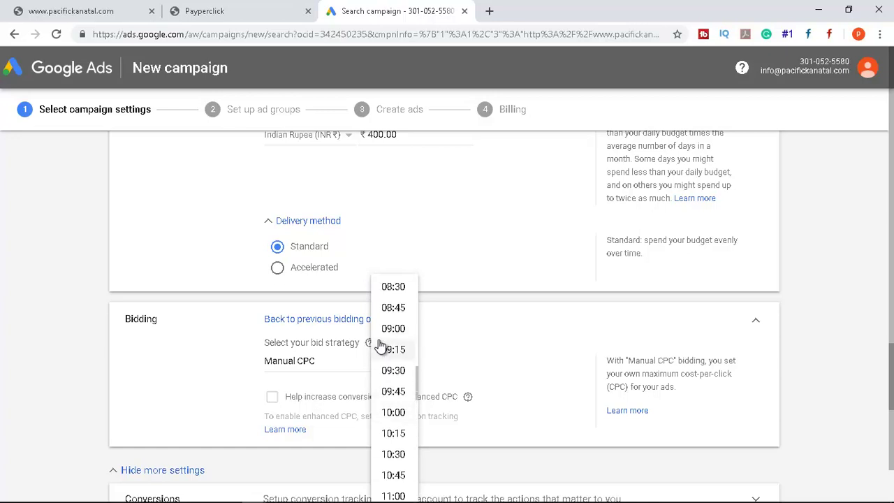
scroll(379, 345, up, 1)
click(393, 314)
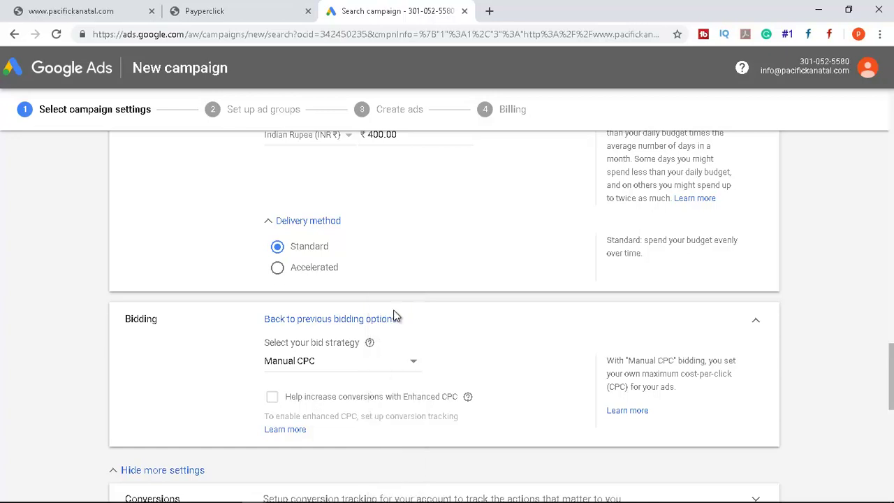
Set the ad schedule's end time for all days to 22:00
scroll(397, 328, down, 3)
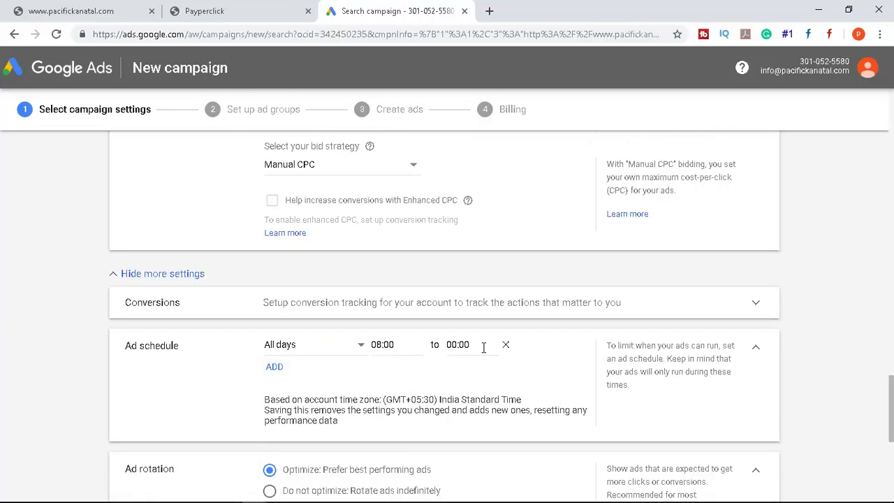
click(484, 347)
scroll(469, 296, down, 10)
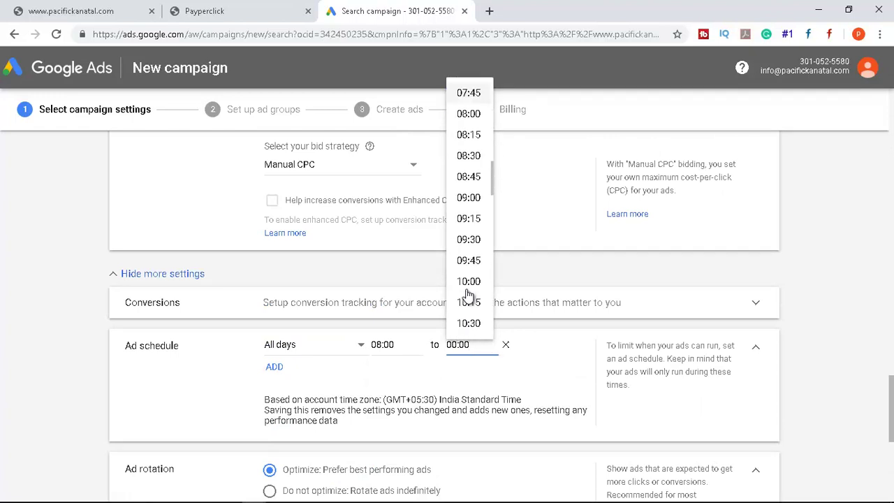
scroll(469, 296, down, 8)
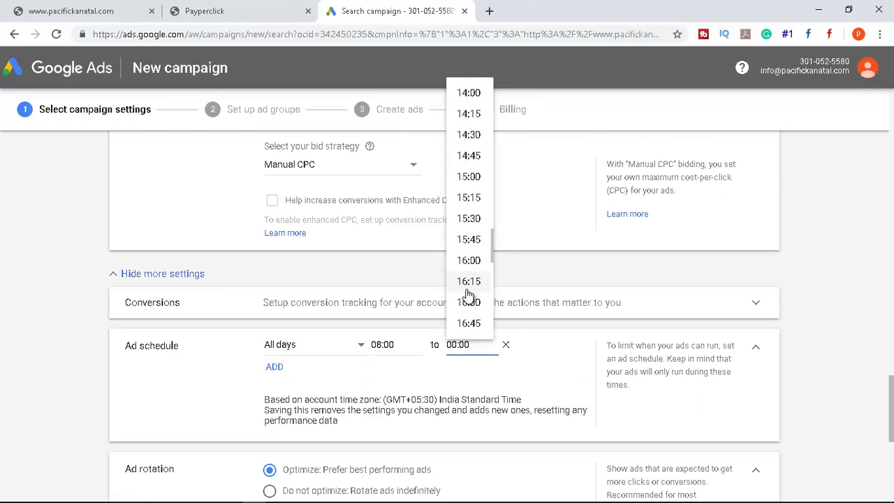
scroll(468, 294, down, 7)
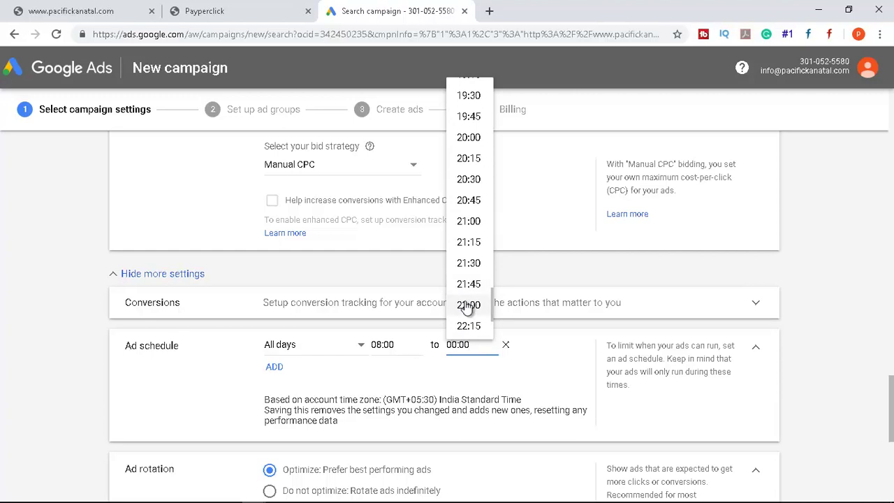
click(468, 305)
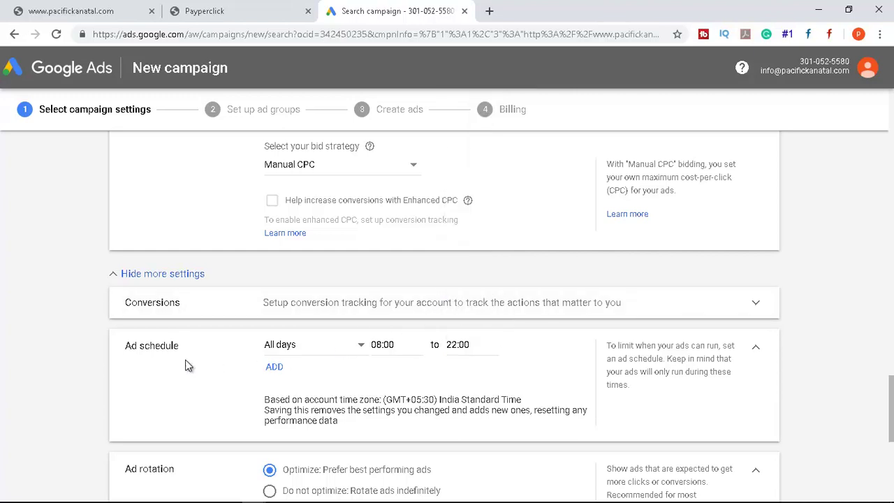
Re-enter the ad schedule's start time as 08:00
scroll(187, 365, down, 1)
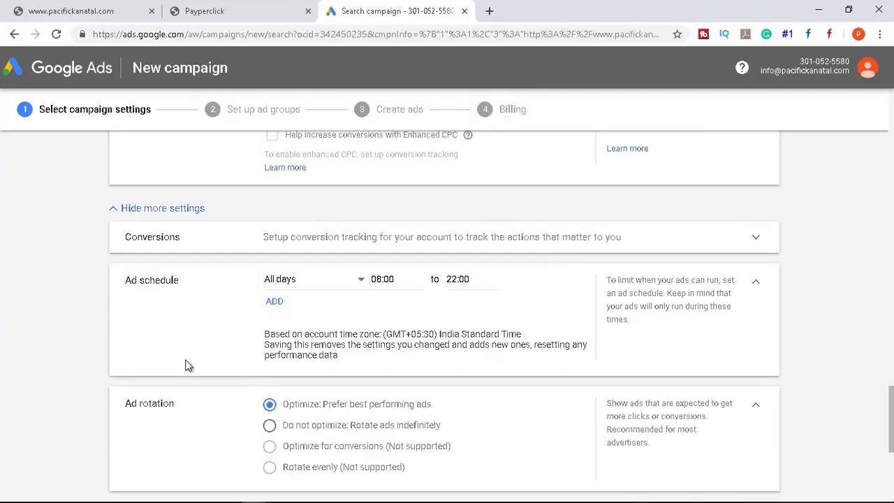
click(376, 279)
key(BackSpace)
text(0)
key(BackSpace)
text(8)
Review the ad rotation and ad extension settings, then save the campaign settings and continue to ad group setup
scroll(425, 329, down, 1)
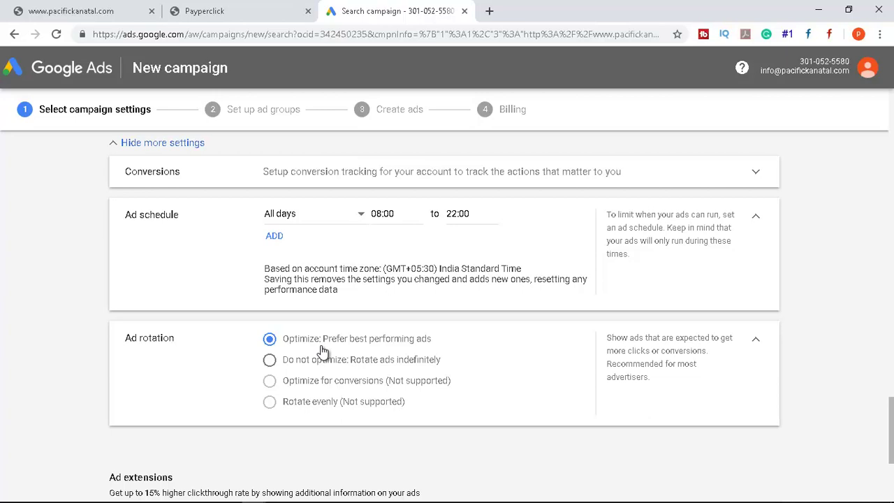
scroll(323, 351, down, 1)
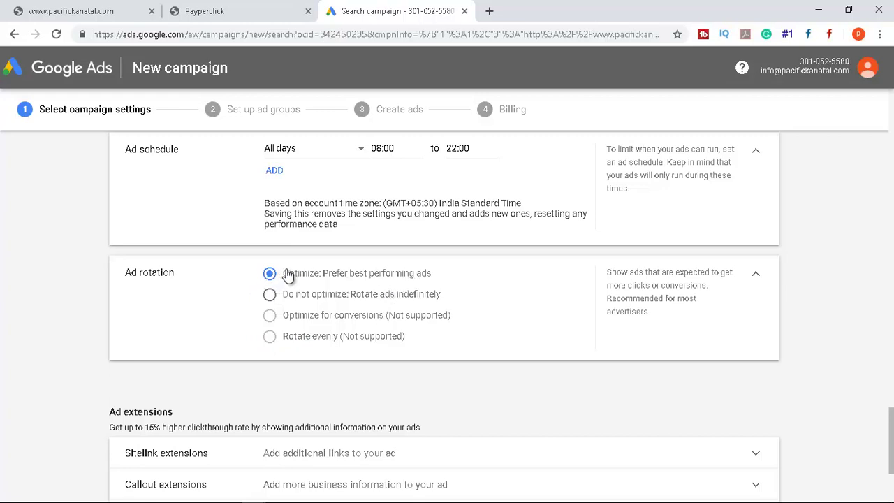
scroll(451, 293, down, 2)
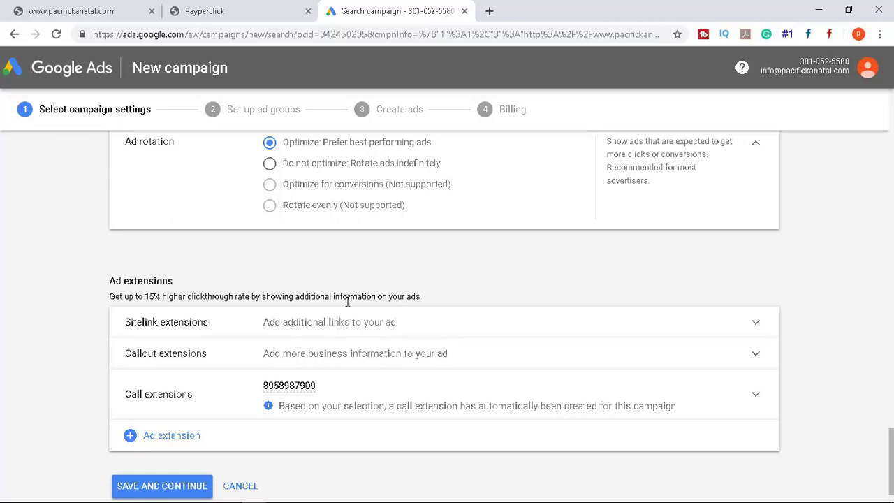
scroll(348, 307, down, 1)
scroll(348, 308, up, 4)
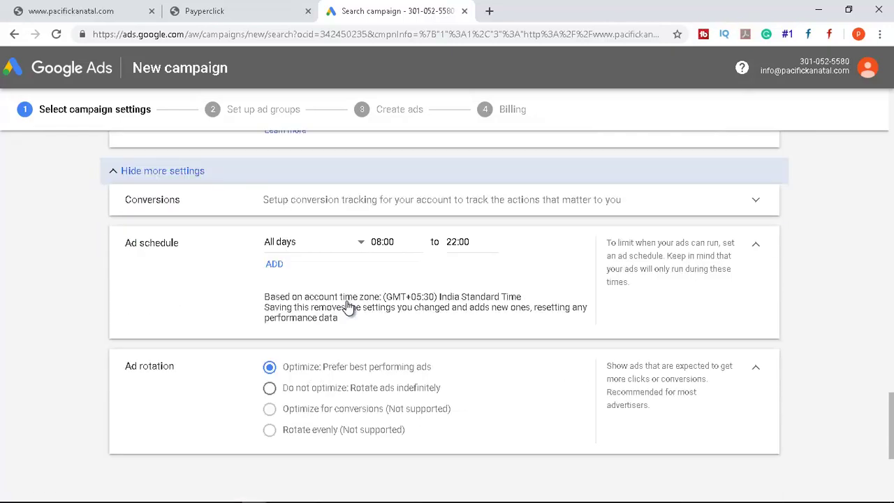
scroll(349, 307, down, 4)
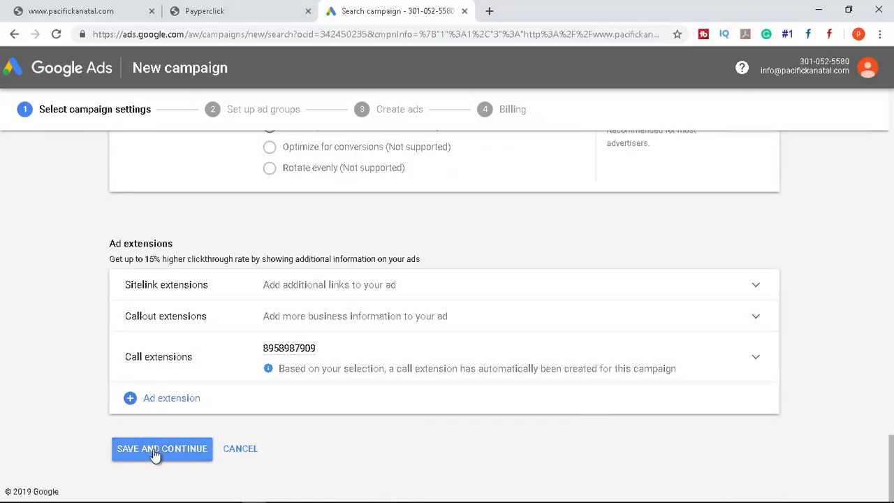
click(155, 452)
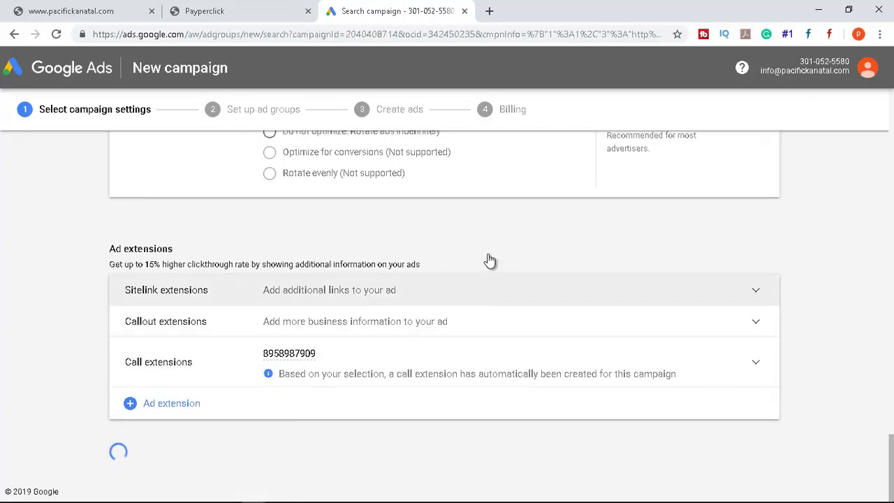
scroll(488, 259, up, 1)
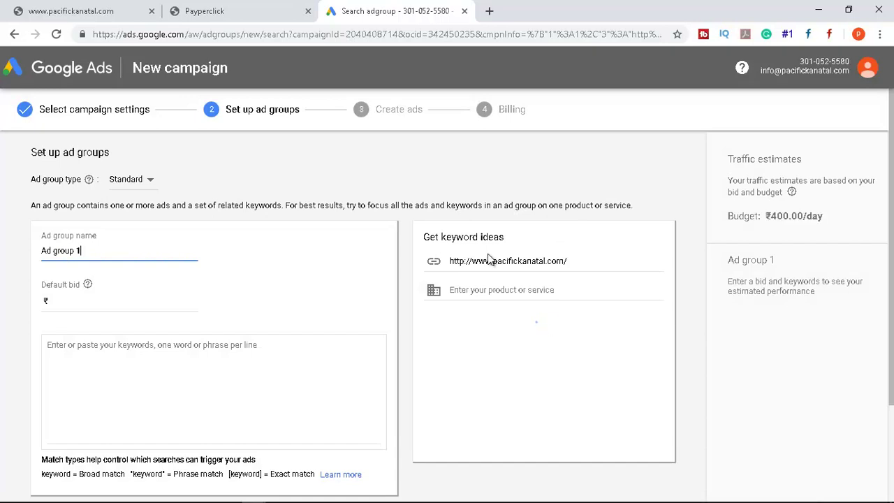
scroll(352, 281, down, 1)
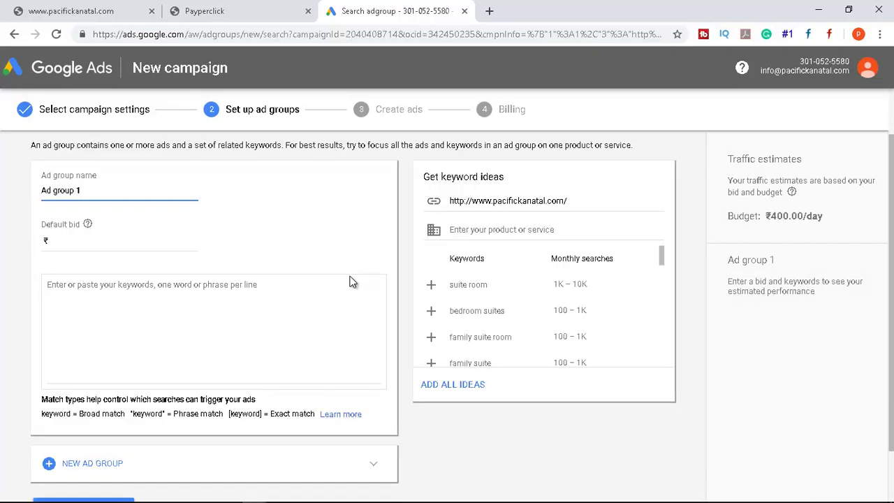